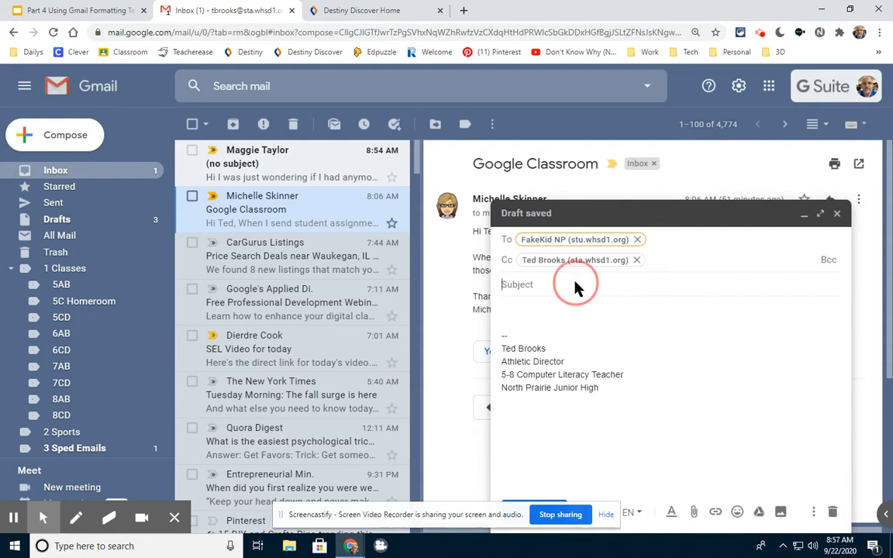
Step: Fill in the email's subject with the class 9G, the student's full name and "Homework 2"
left_click(577, 284)
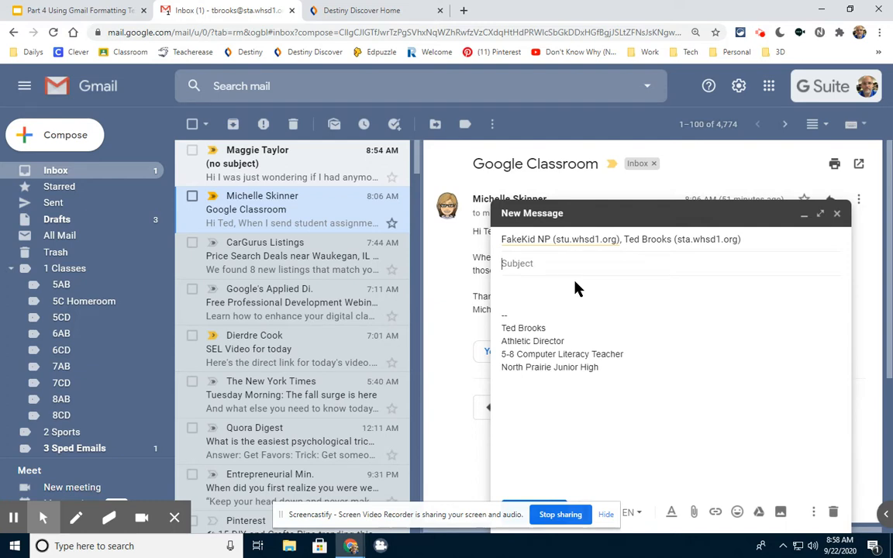
type("9G John S")
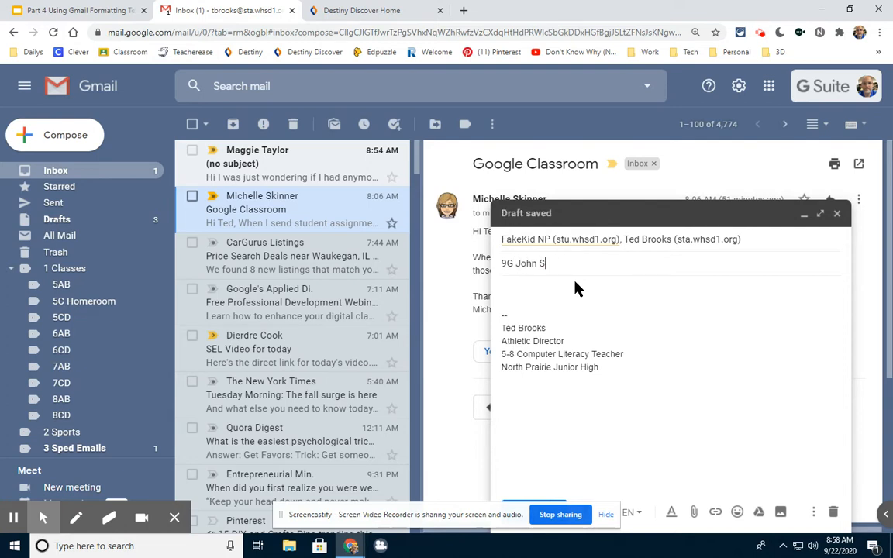
type("mith")
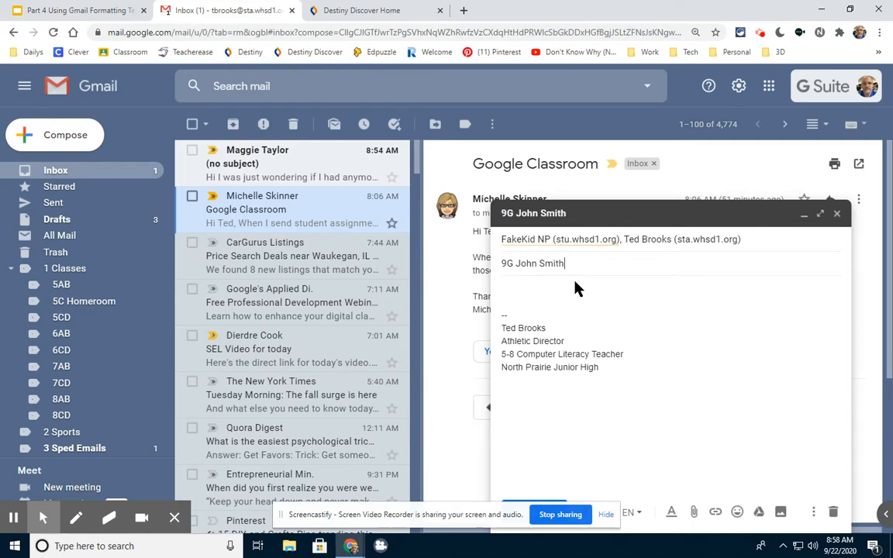
key("Tab")
left_click(584, 267)
type("Homework 2")
Step: Write a "Hi" greeting to the recipient in the message body, followed by the line "Welcome to our school."
type("Hi Fake Kid,")
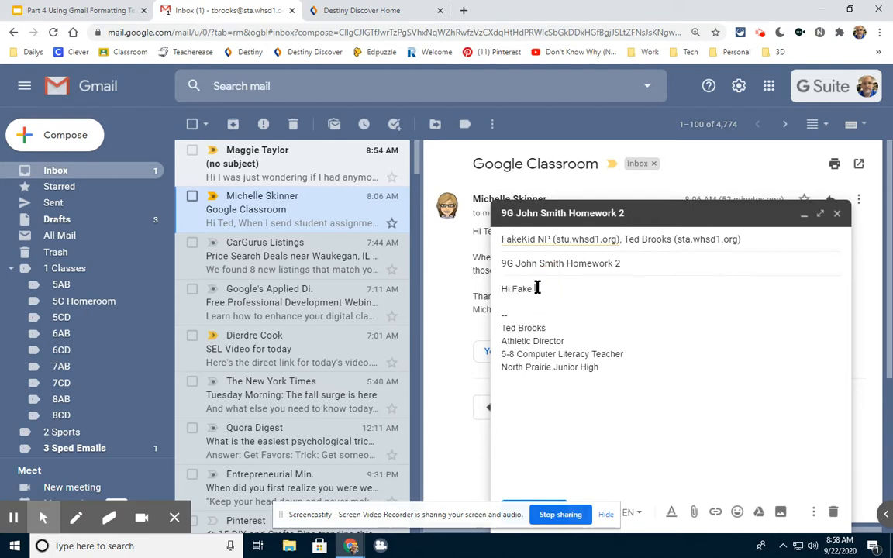
key("Return")
type("We")
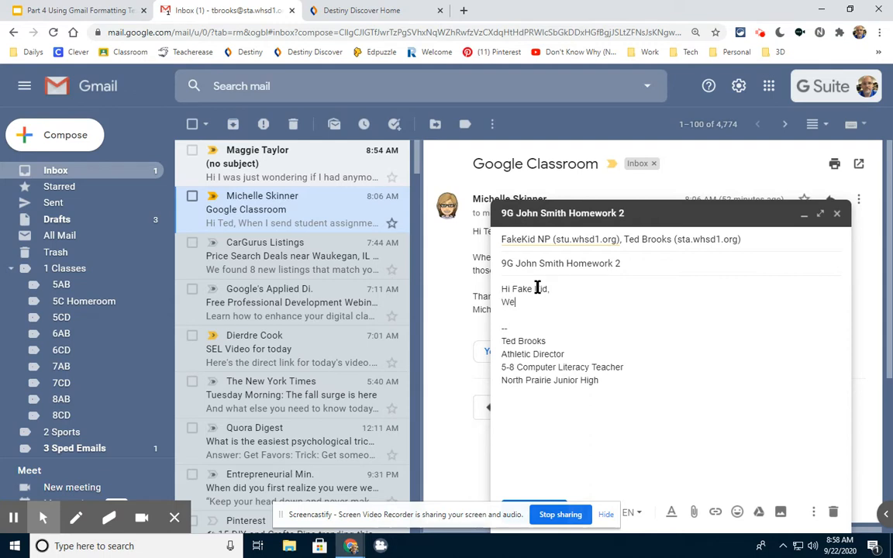
type("lcome to our school.")
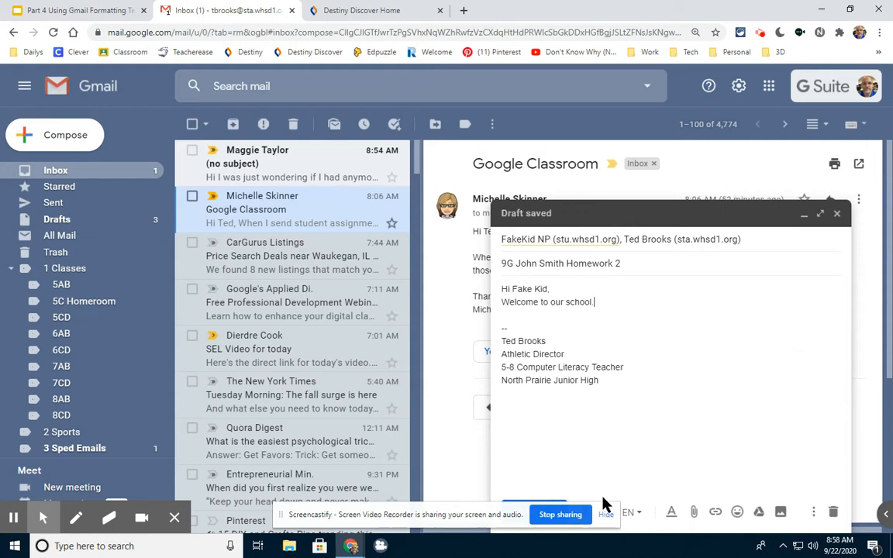
left_click(606, 514)
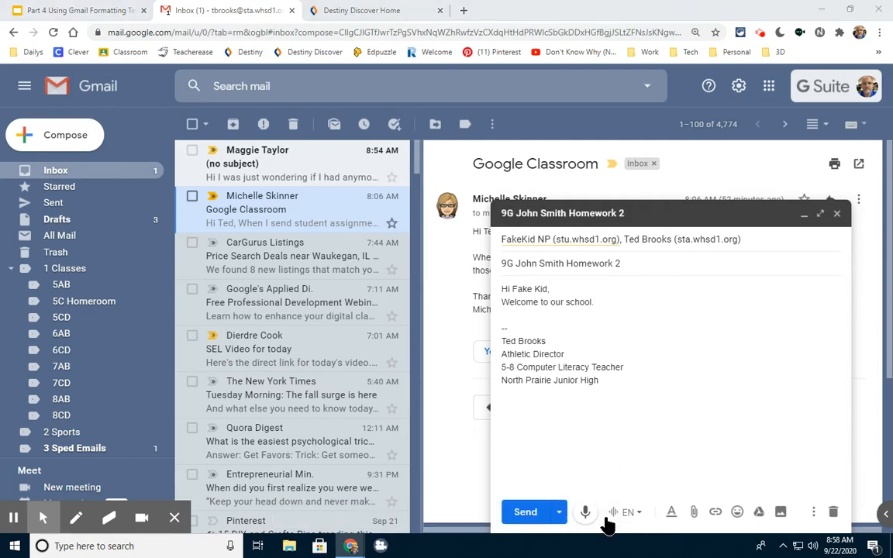
Step: Switch to the Google Slides presentation and read slide 14 on formatting an email in Gmail
left_click(83, 11)
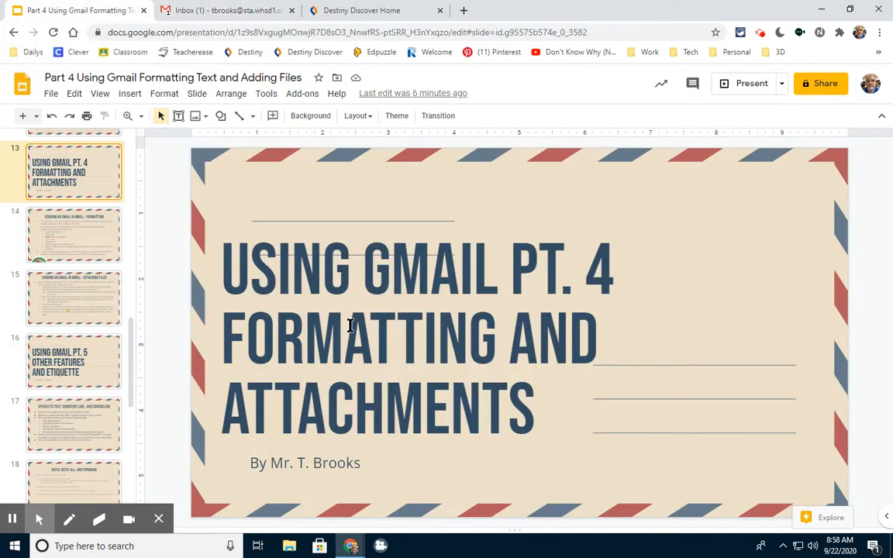
left_click(67, 255)
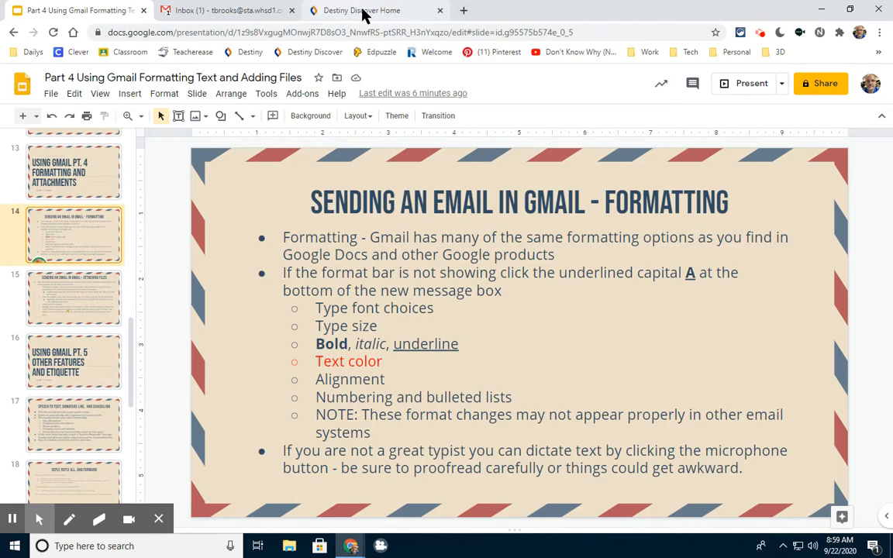
Step: Return to the Gmail draft, show the text formatting options and look through the available fonts
left_click(206, 13)
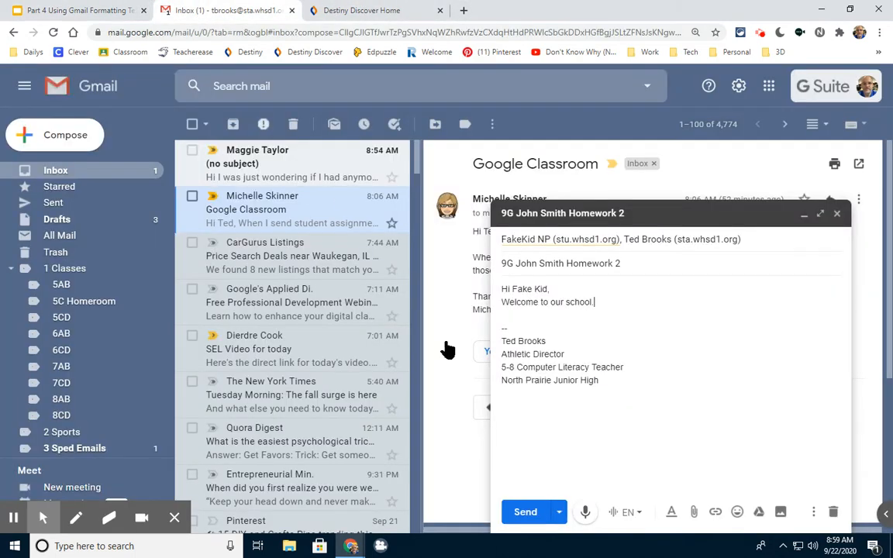
left_click(671, 517)
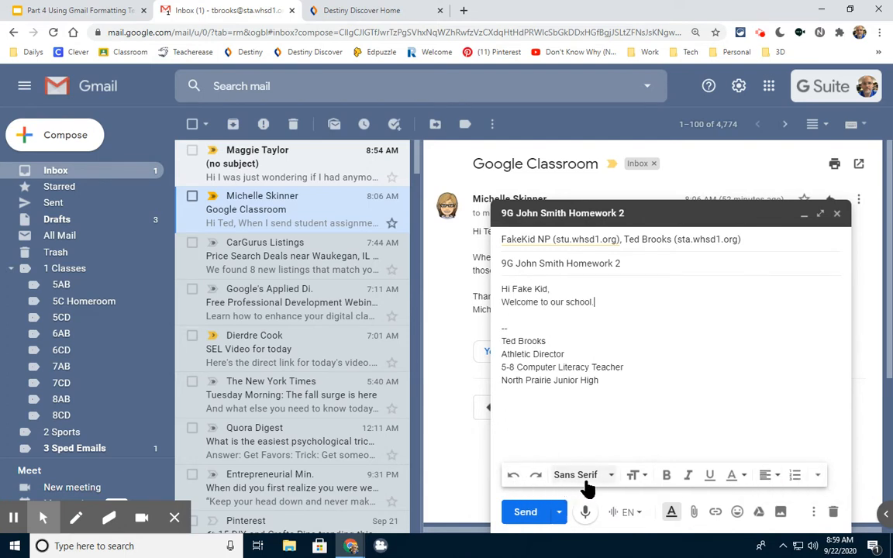
left_click(612, 476)
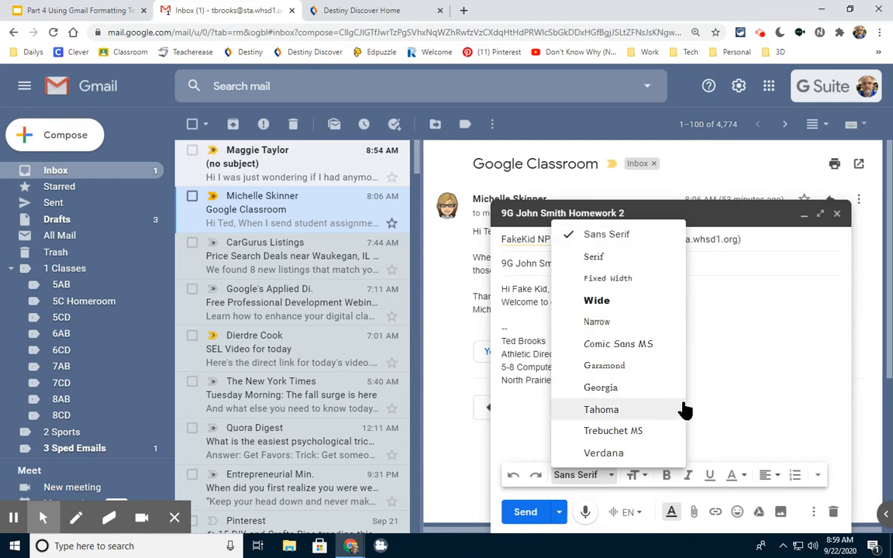
left_click(727, 423)
Step: Examine the draft's text size, background and text color, and alignment choices without applying any
left_click(642, 476)
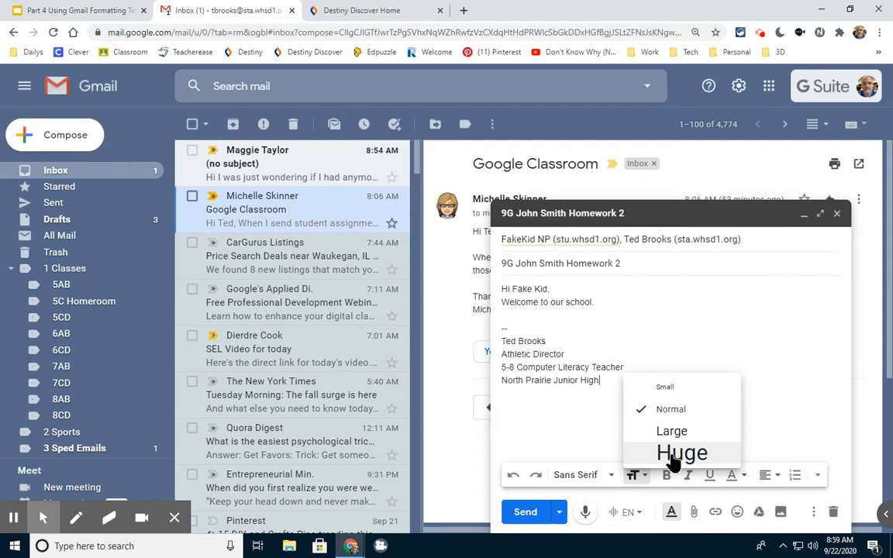
left_click(597, 429)
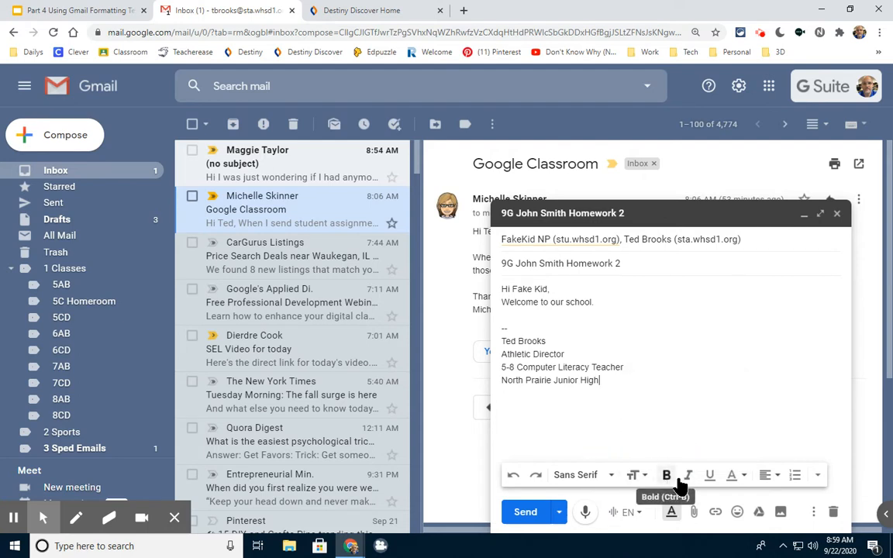
left_click(744, 476)
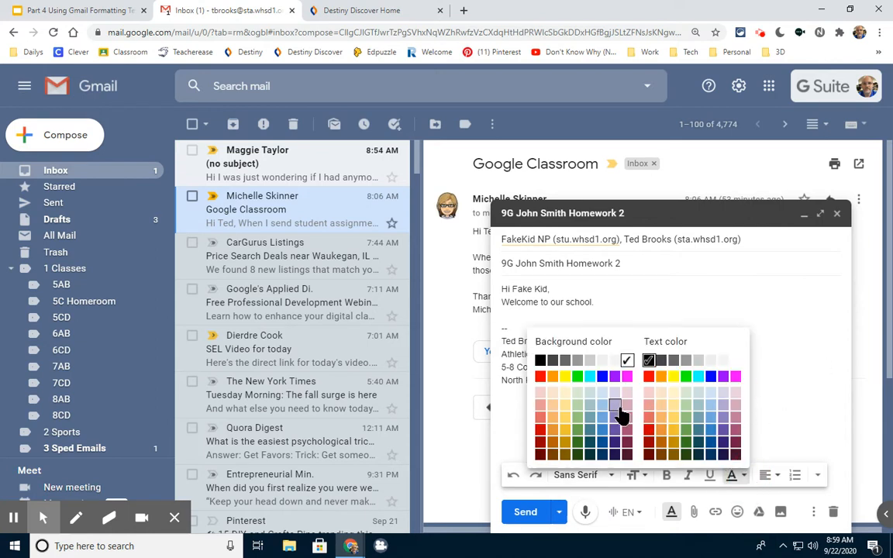
left_click(791, 370)
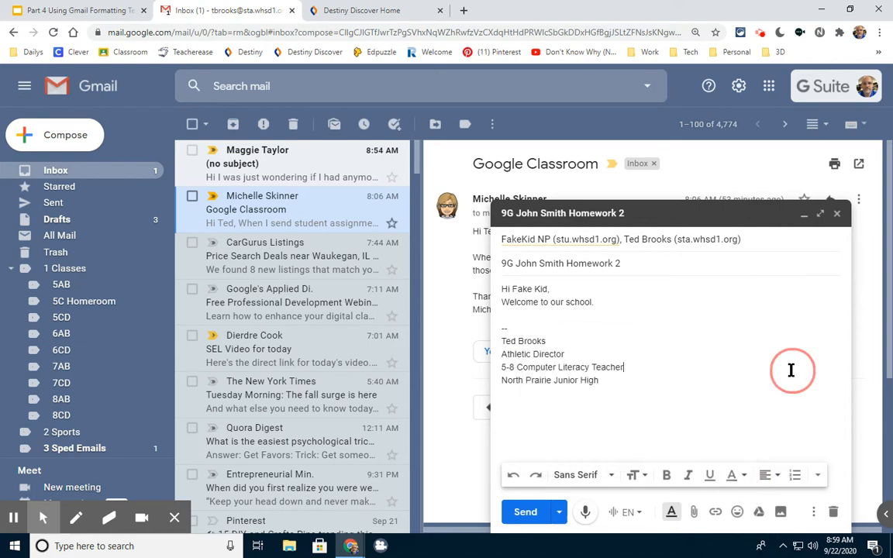
left_click(780, 479)
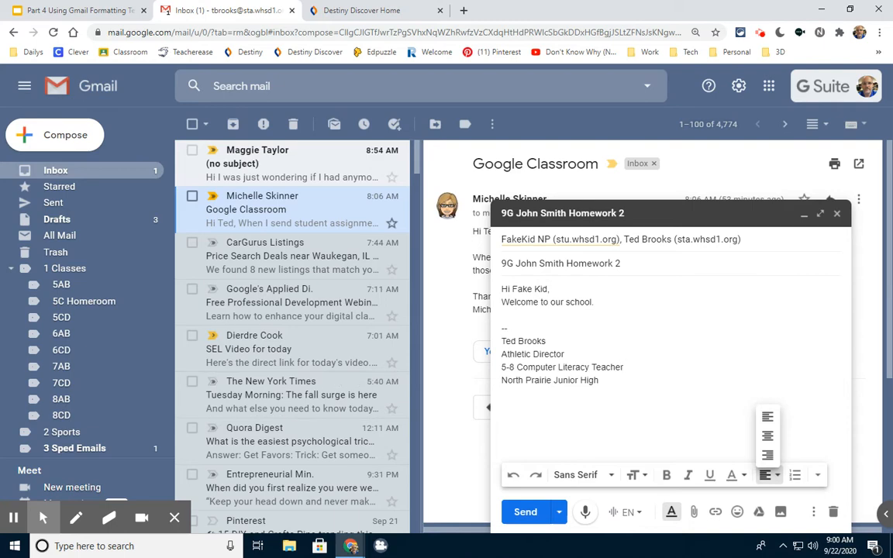
Step: Review the formatting slide in Google Slides for its notes on other email systems and dictating text
left_click(65, 9)
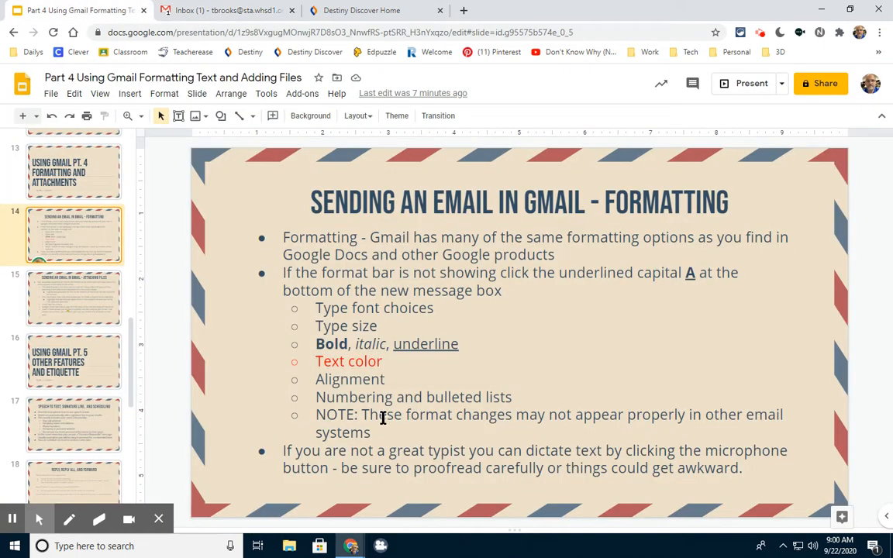
scroll(355, 415, "down", 1)
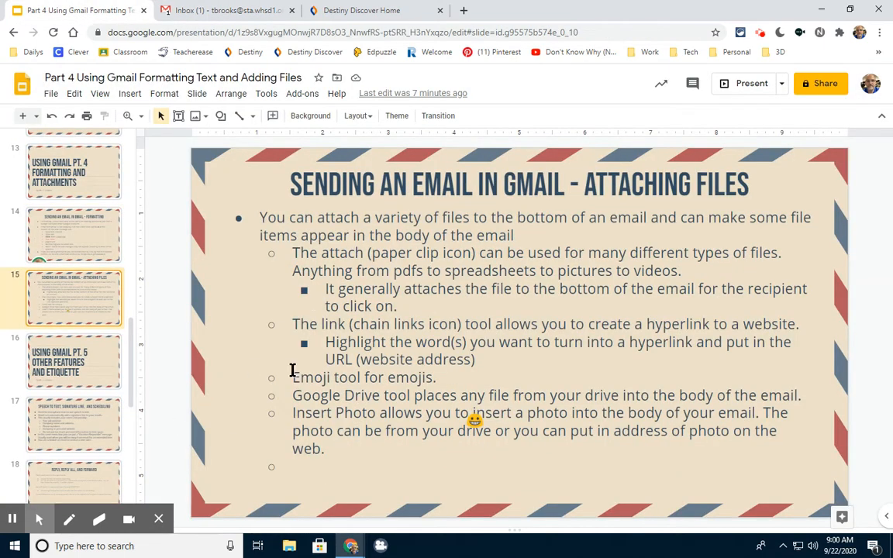
scroll(293, 372, "up", 1)
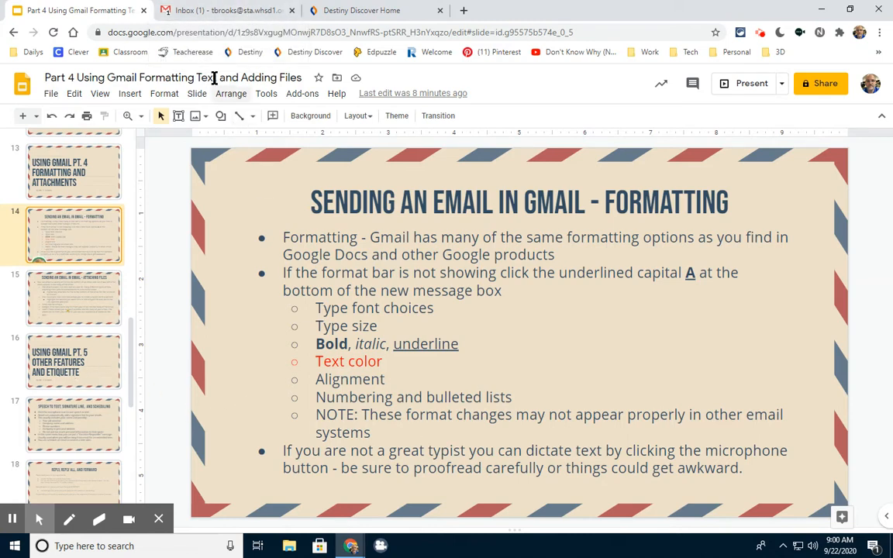
Step: Back in the Gmail draft, dictate sentences about the dump truck, Menards and the grandson below the welcome line, allowing microphone access
left_click(232, 9)
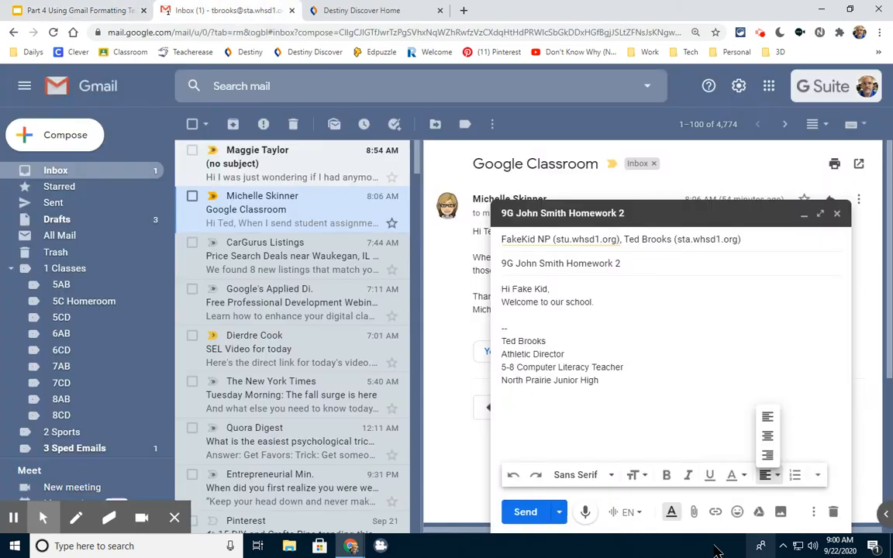
left_click(624, 306)
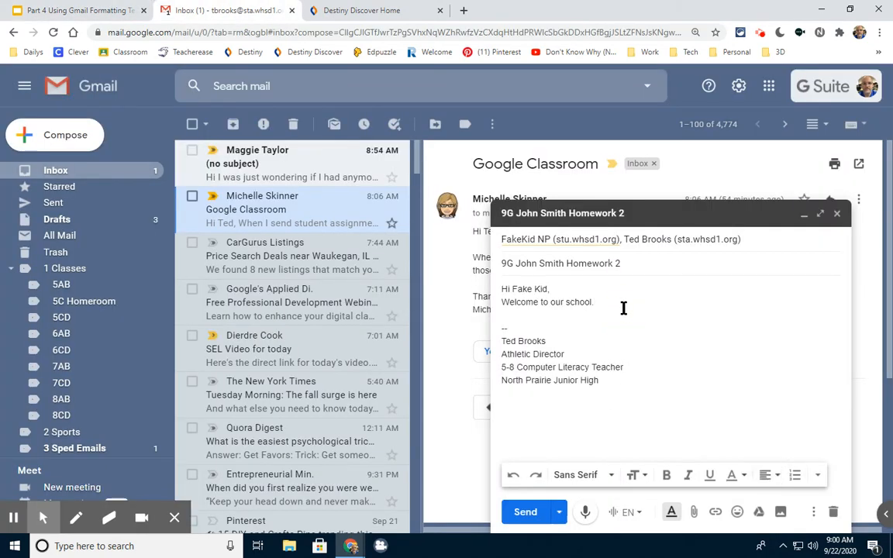
key("Return")
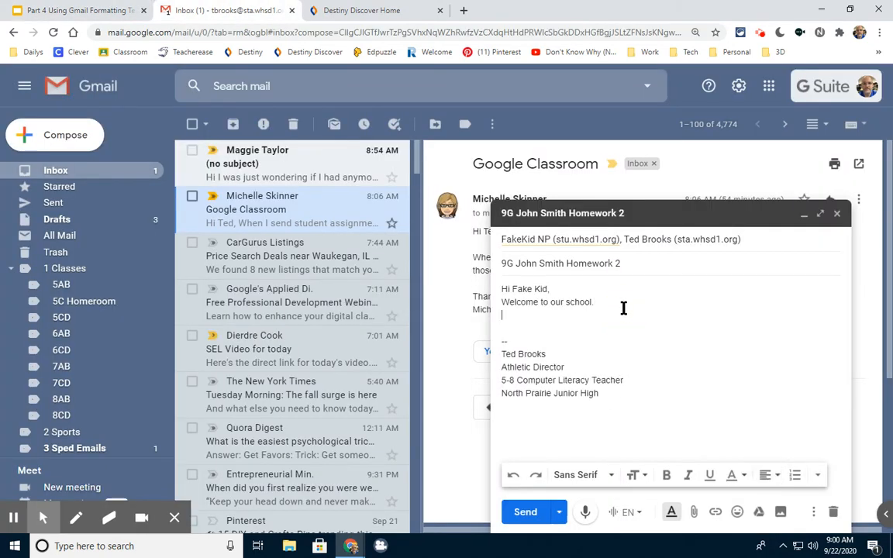
left_click(585, 513)
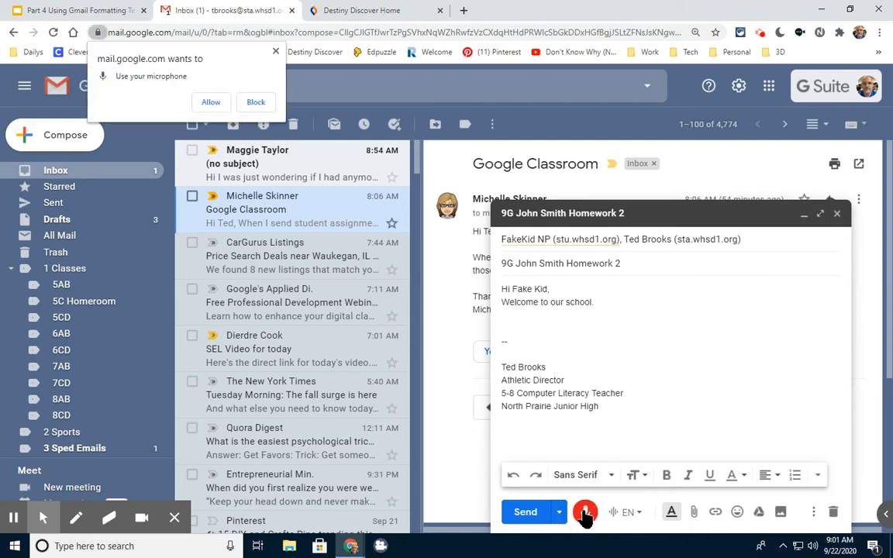
left_click(209, 103)
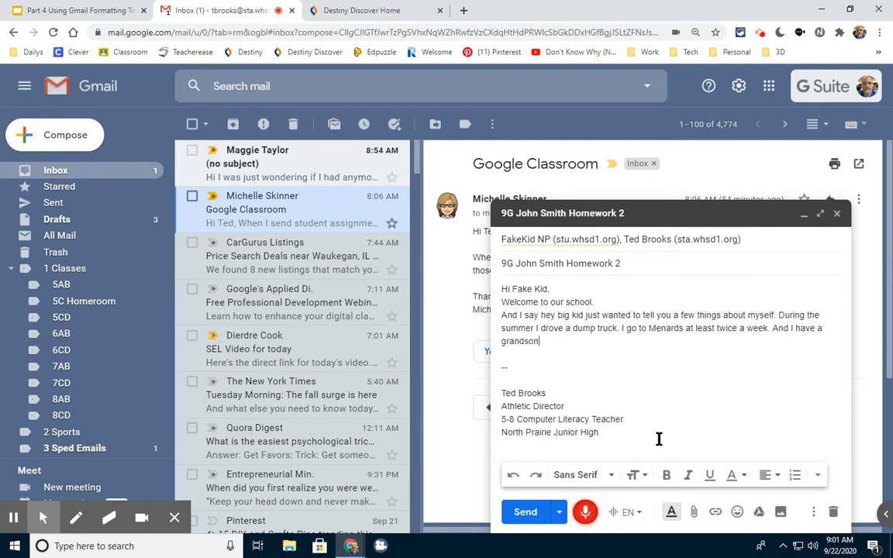
left_click(585, 511)
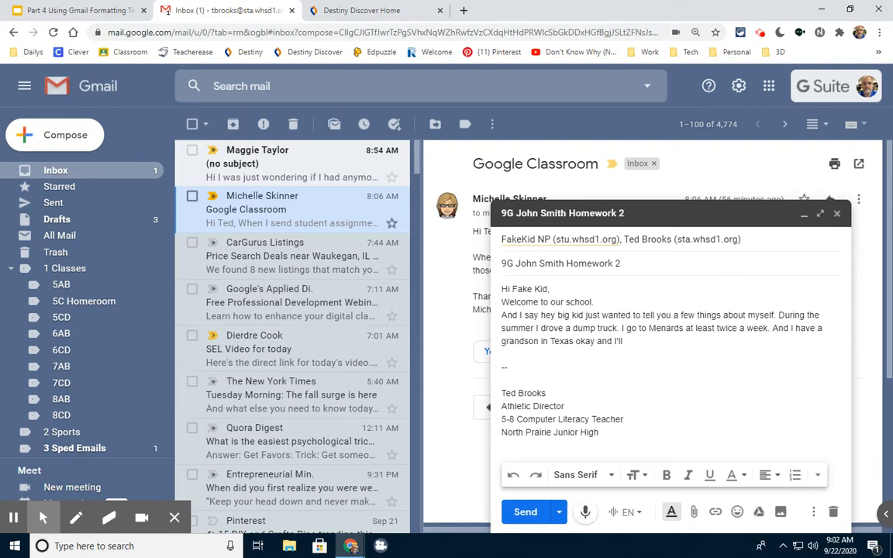
Step: Switch to the Google Slides presentation and read slide 15 on attaching files in Gmail
left_click(60, 12)
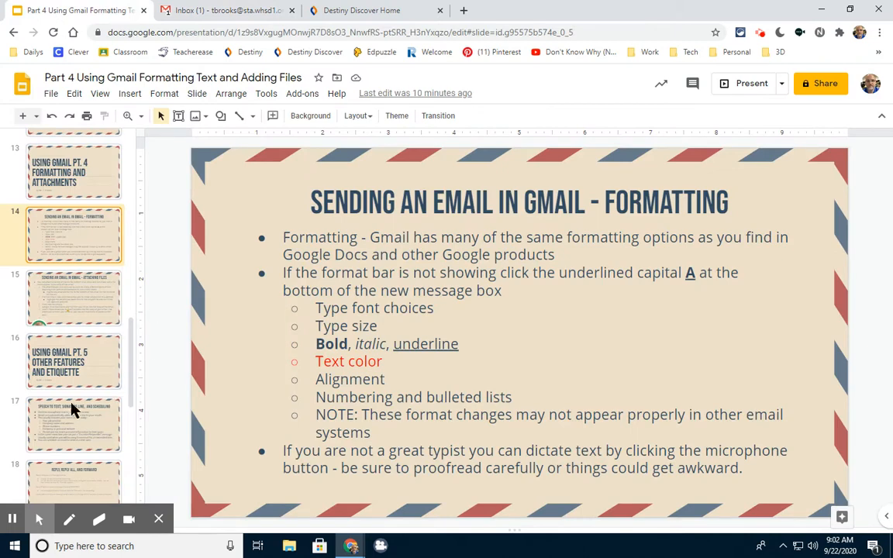
scroll(81, 453, "down", 2)
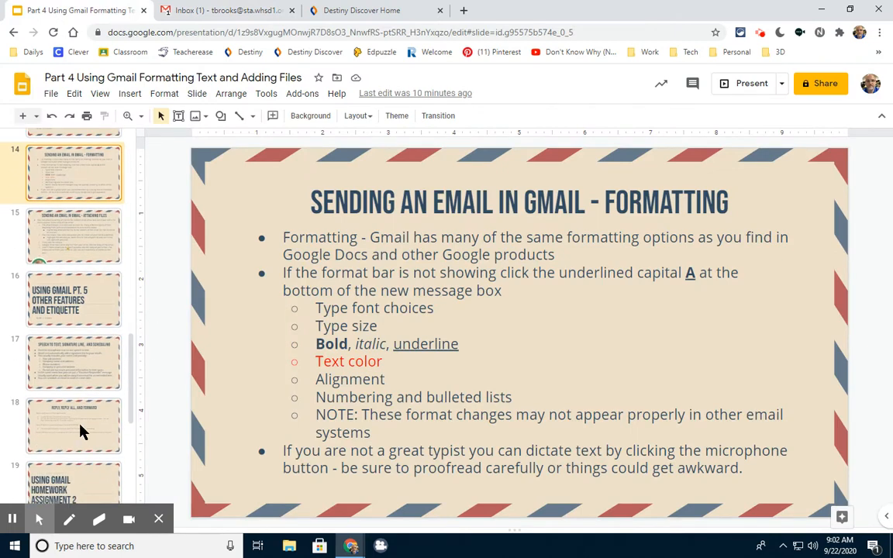
left_click(80, 430)
scroll(68, 254, "up", 1)
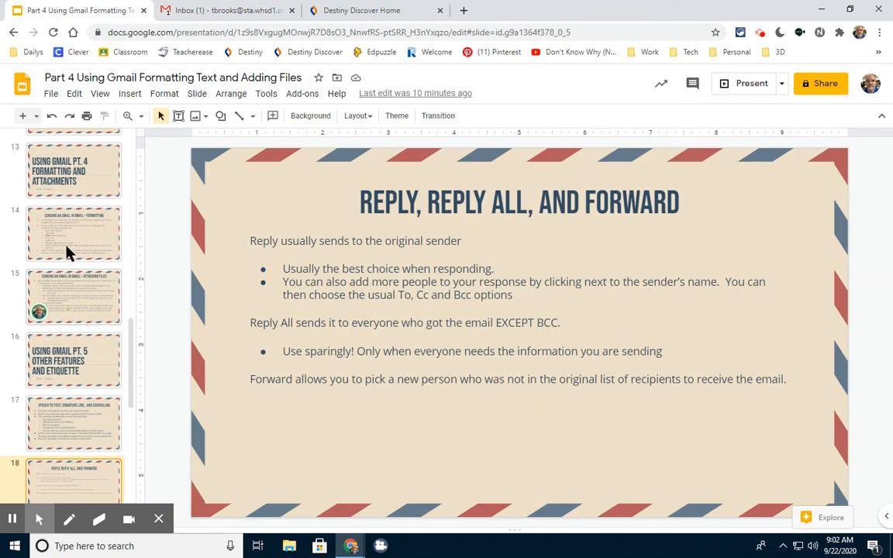
left_click(68, 253)
left_click(85, 299)
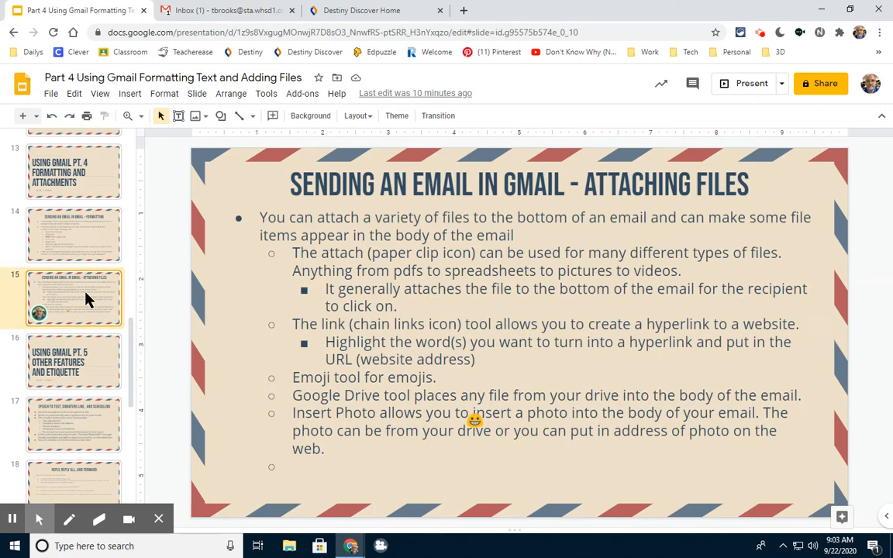
Step: Back in the Gmail draft, try to attach the 5C My Favorite Pet document from My Drive, and clear its attachment entry
left_click(225, 14)
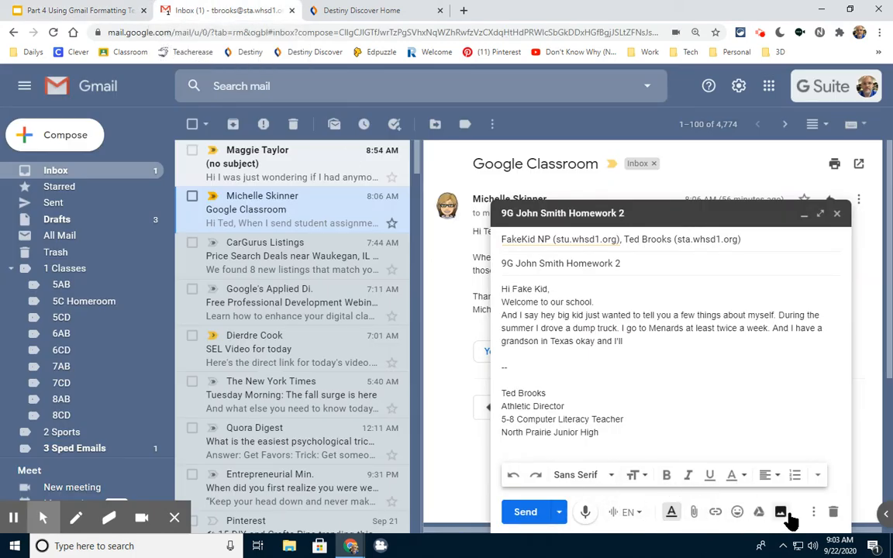
left_click(694, 515)
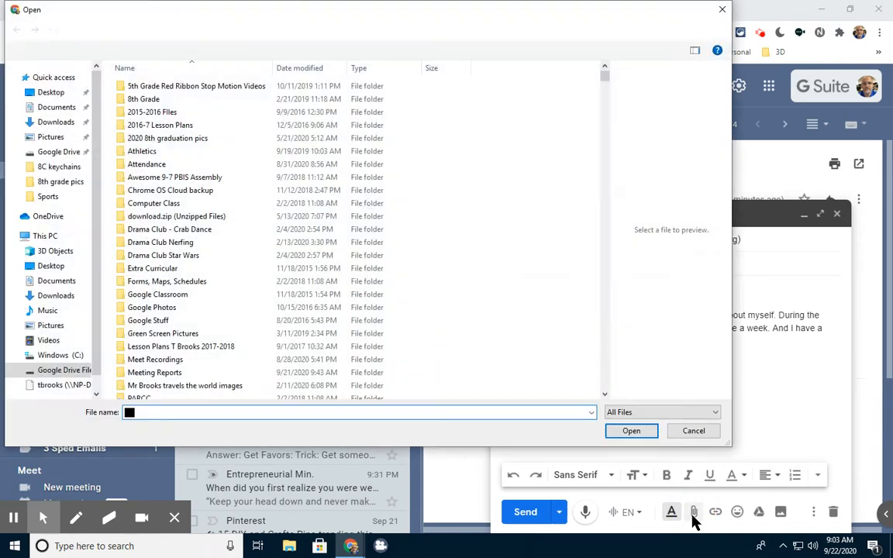
scroll(155, 265, "down", 8)
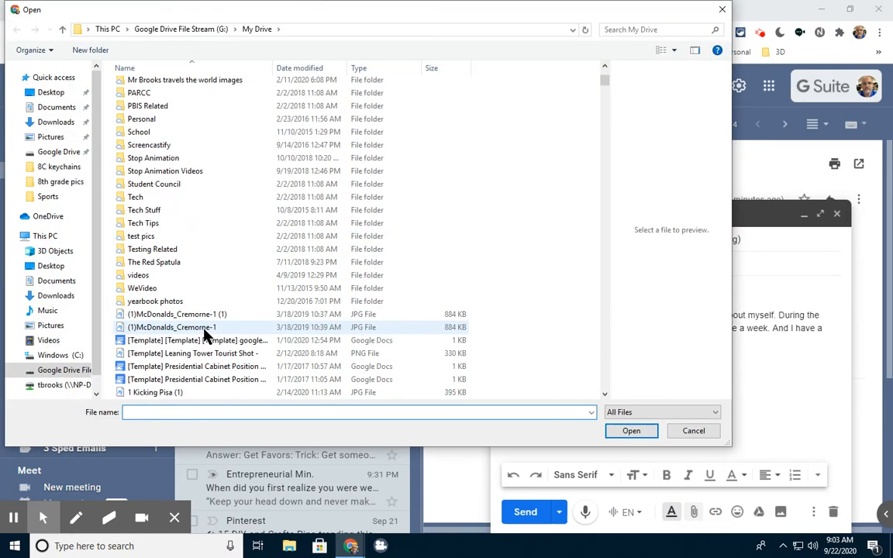
scroll(223, 371, "down", 3)
scroll(236, 364, "down", 3)
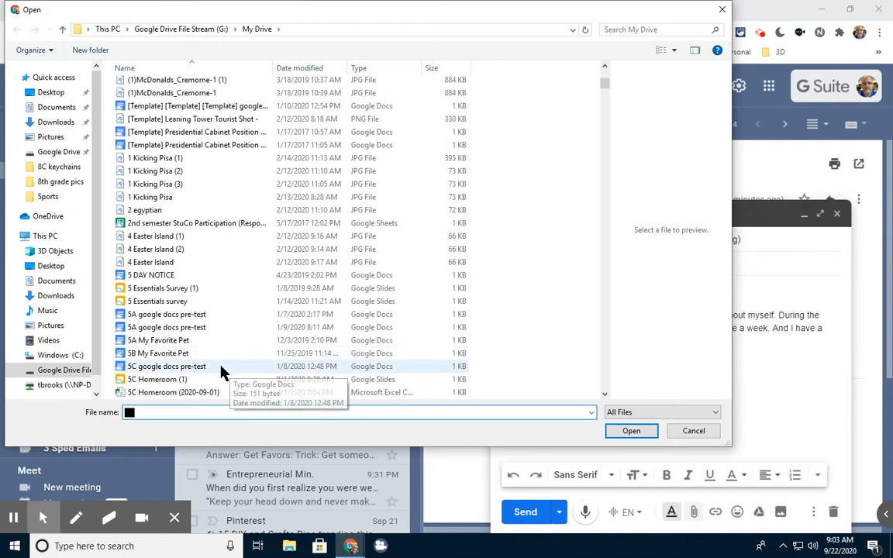
scroll(155, 341, "down", 2)
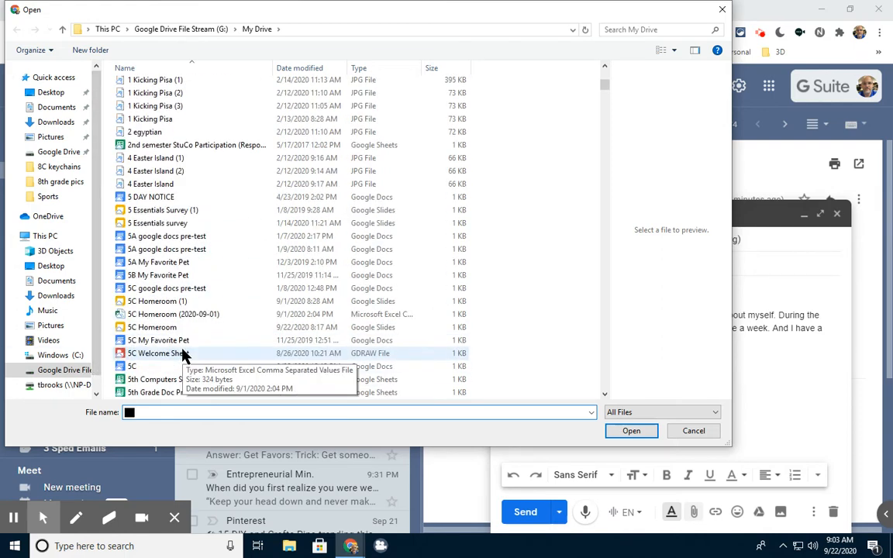
left_click(158, 343)
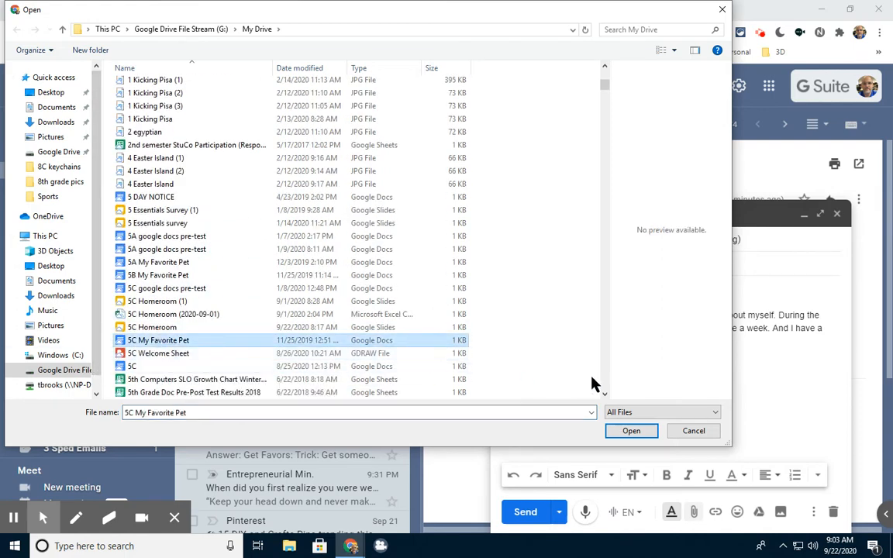
left_click(630, 432)
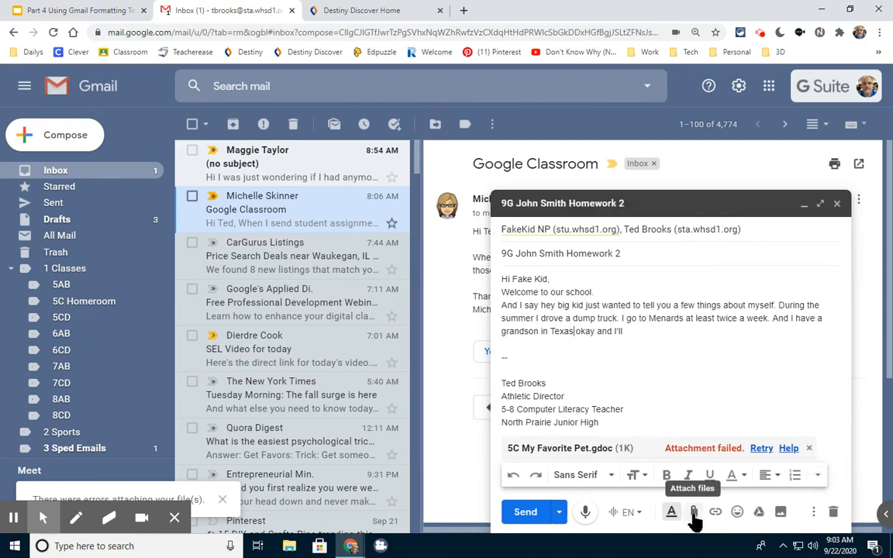
left_click(808, 450)
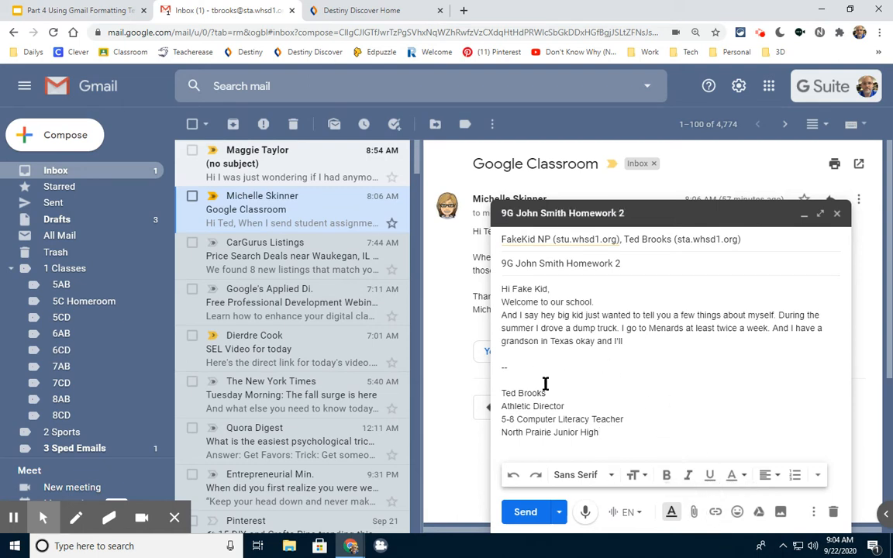
Step: Add a new line reading "Destiny Discover" directly below the welcome sentence in the message body
left_click(594, 302)
key("Return")
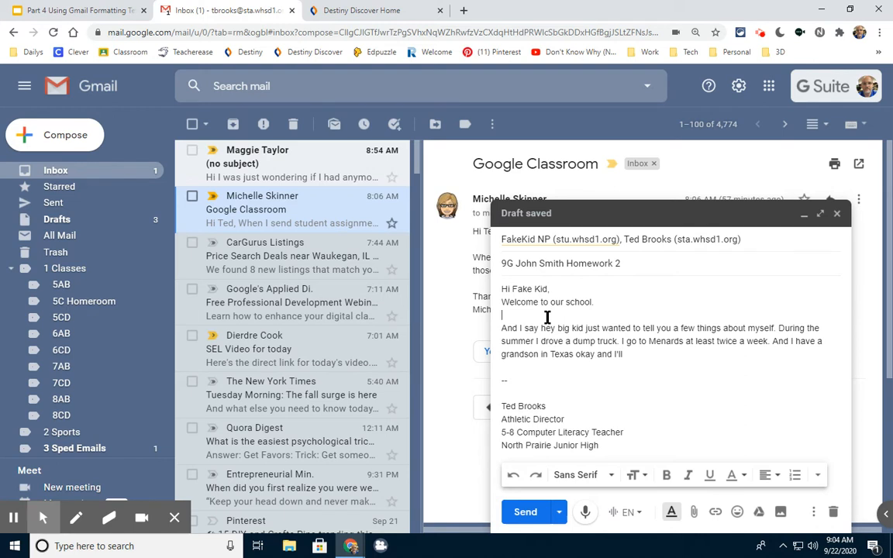
type("D")
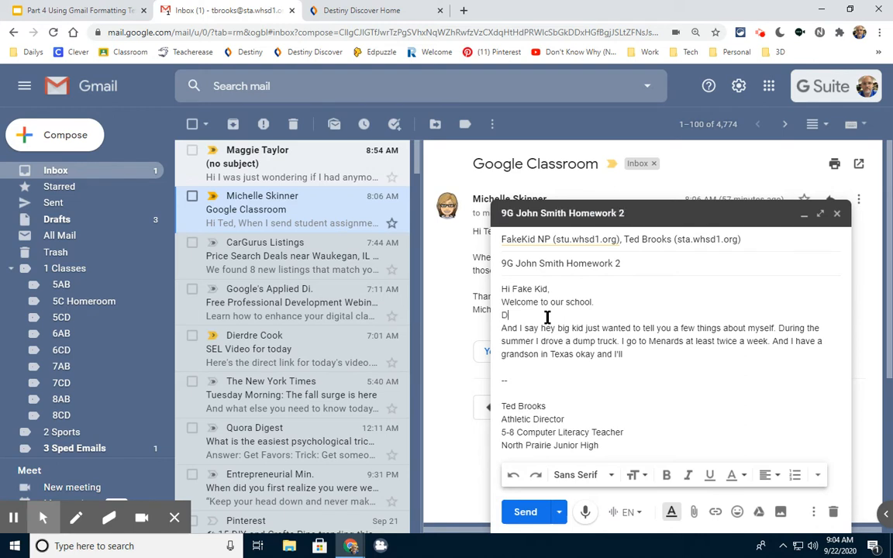
type("estiny Discover")
Step: Switch to the Destiny Discover page and copy its full web address
left_click(380, 12)
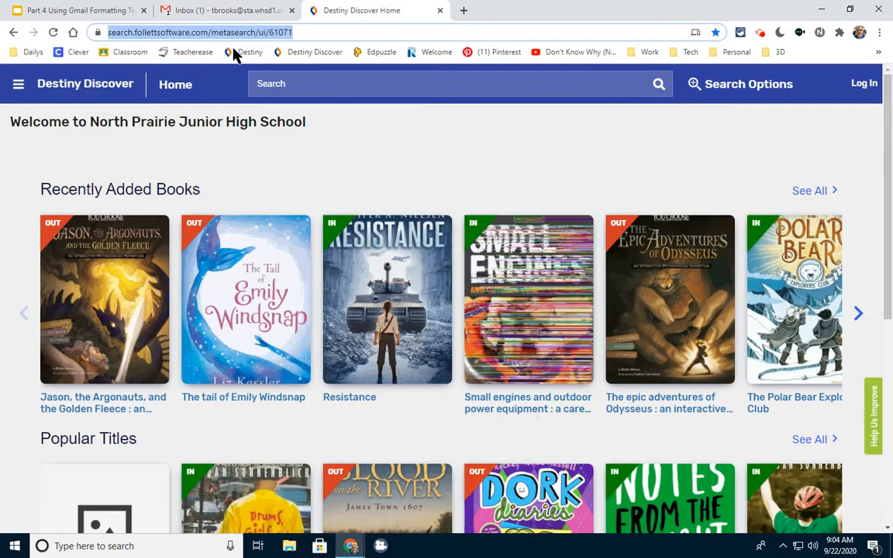
left_click(208, 36)
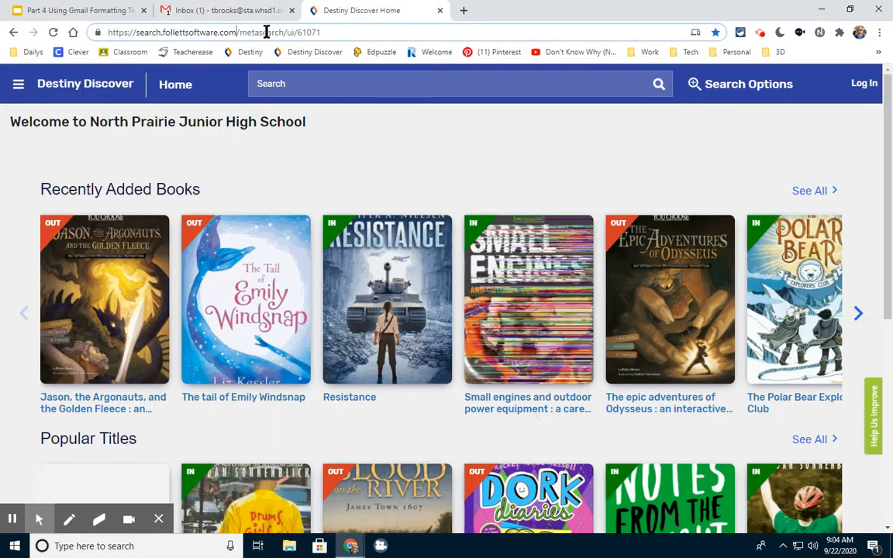
left_click_drag(329, 34, 103, 37)
key("ctrl+c")
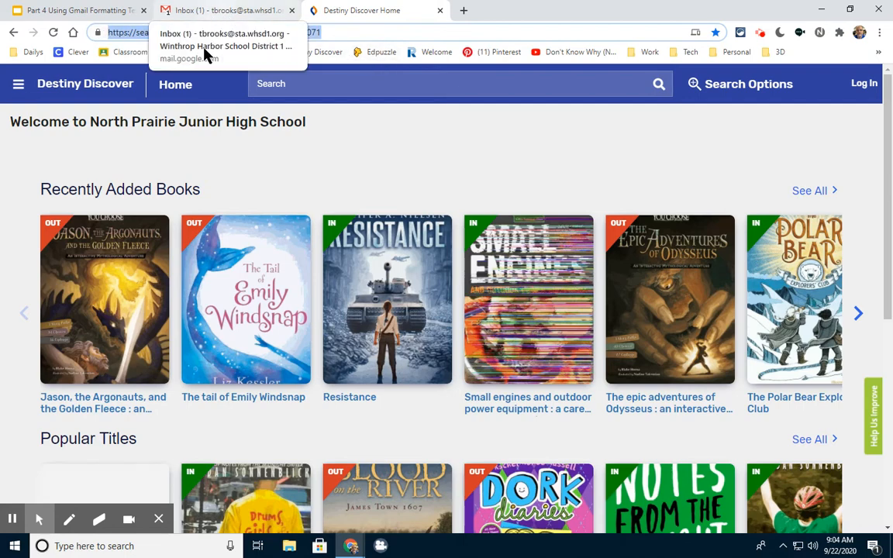
Step: Back in the Gmail draft, turn the words "Destiny Discover" into a hyperlink to the copied web address
left_click(219, 14)
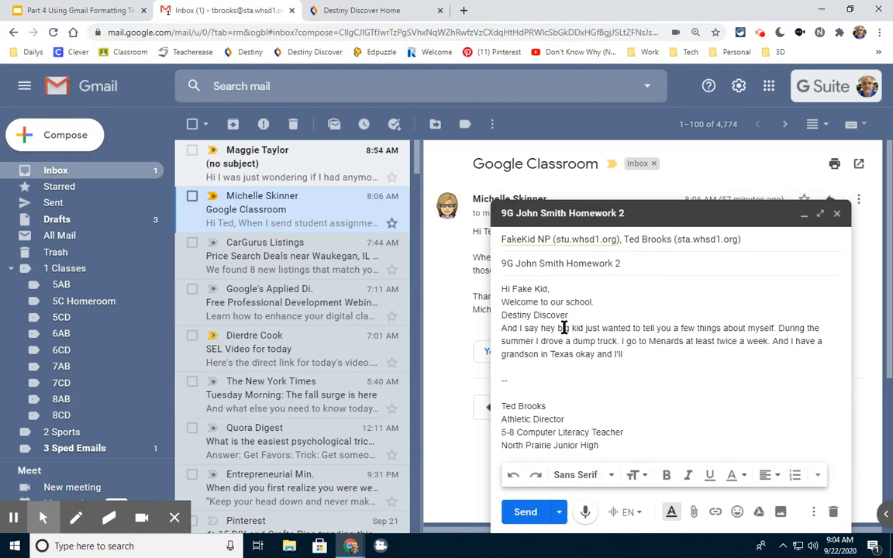
left_click_drag(570, 315, 501, 313)
left_click(715, 513)
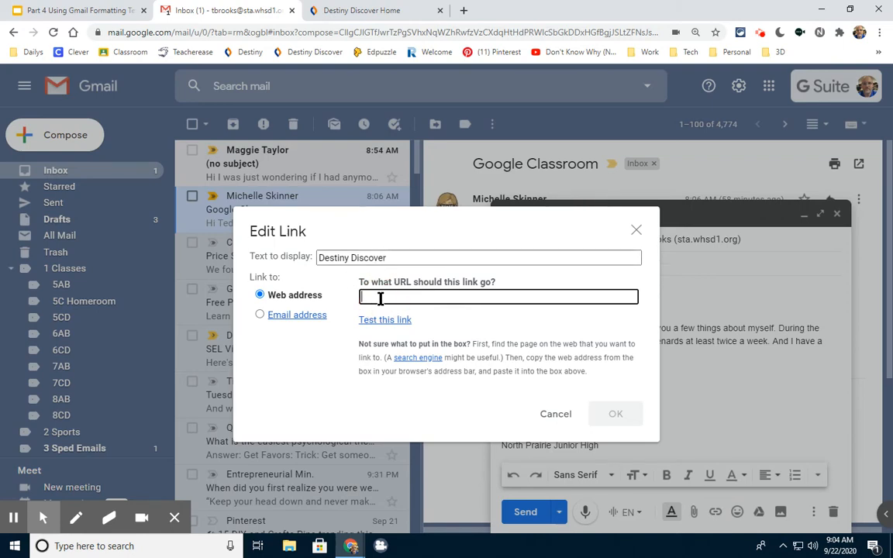
key("ctrl+v")
left_click(608, 432)
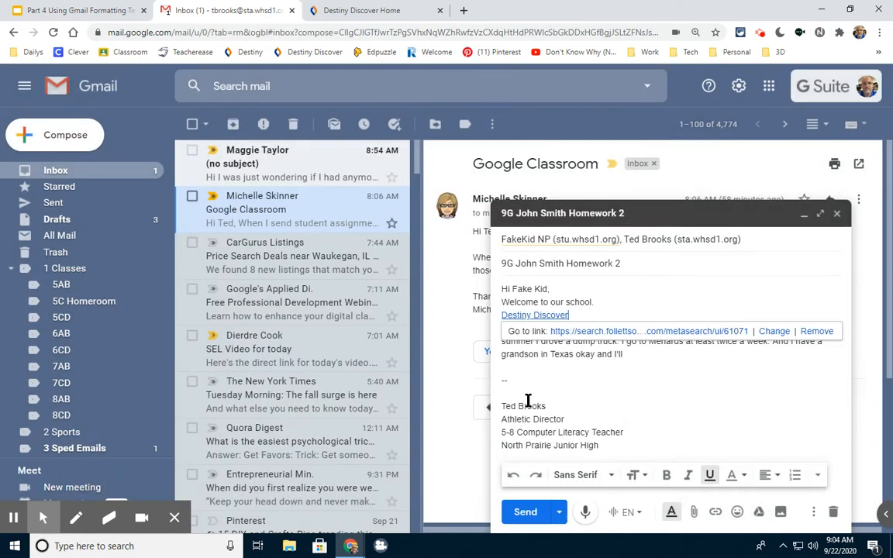
left_click(625, 386)
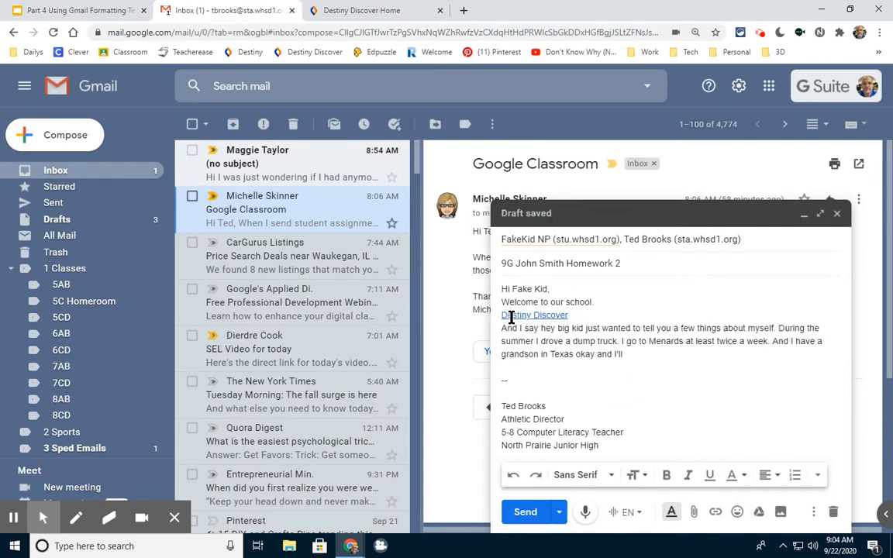
Step: Add "To find books go to" after the welcome sentence, join the link onto that line with a period, and leave a blank line below
left_click(611, 303)
type("To t")
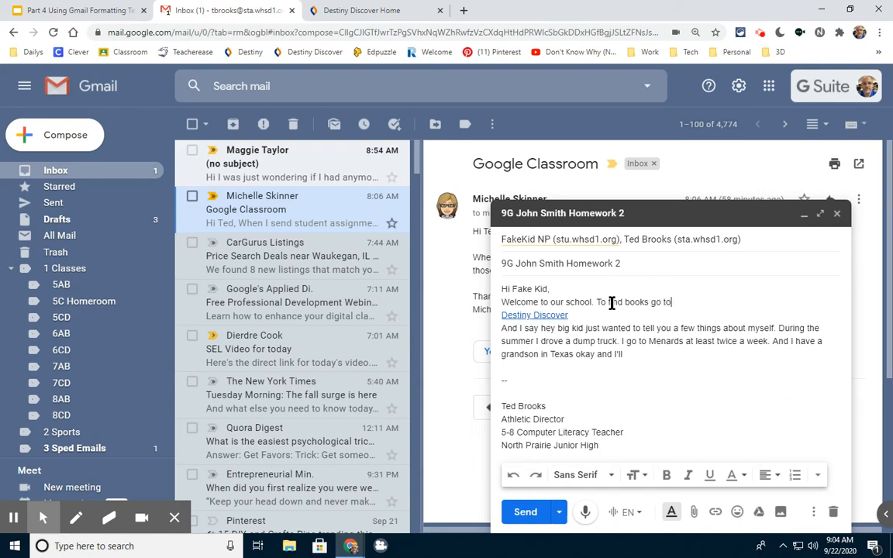
key("Delete")
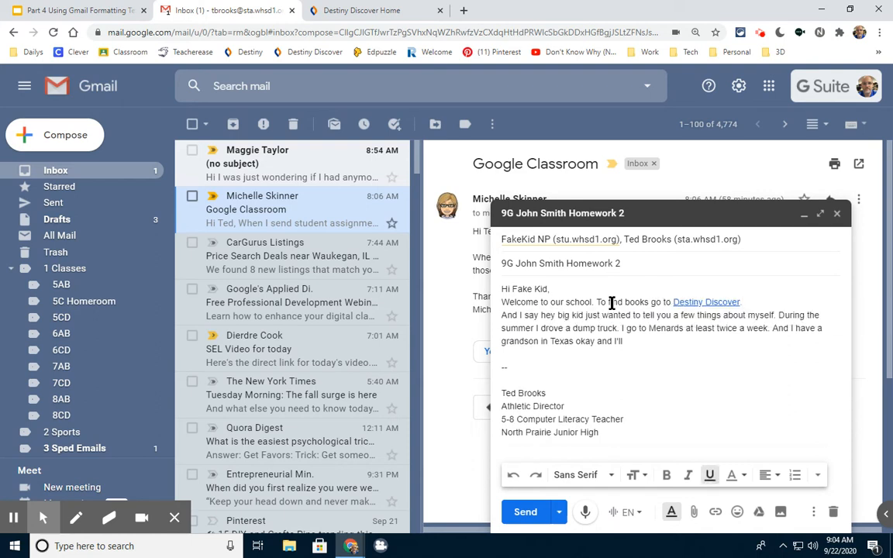
type(".")
key("Return")
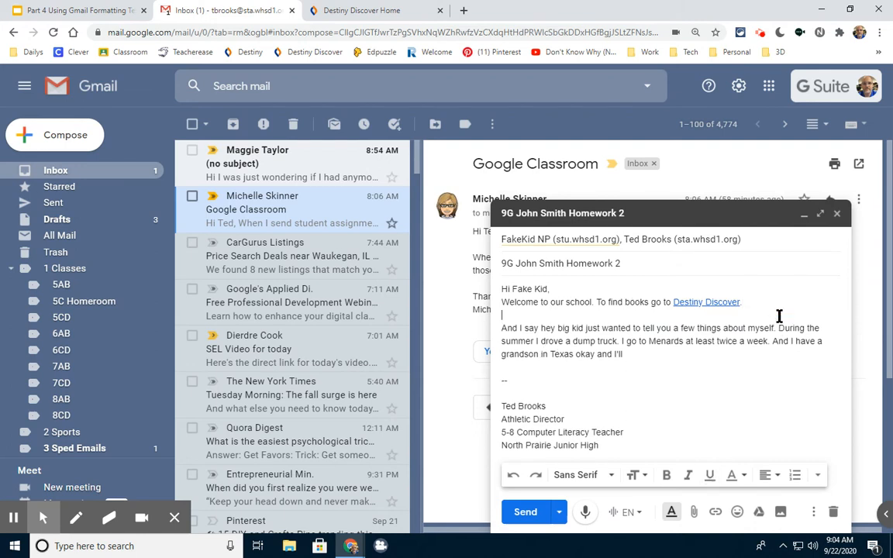
left_click(718, 301)
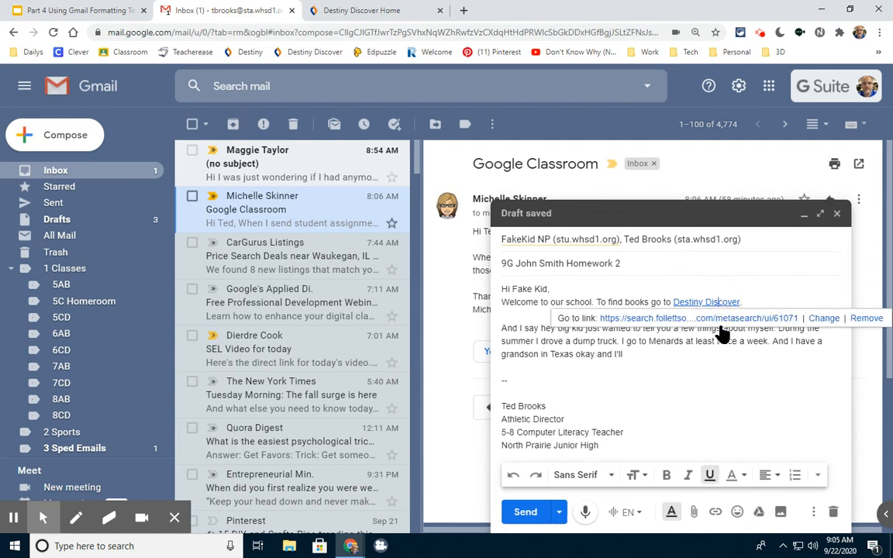
left_click(693, 398)
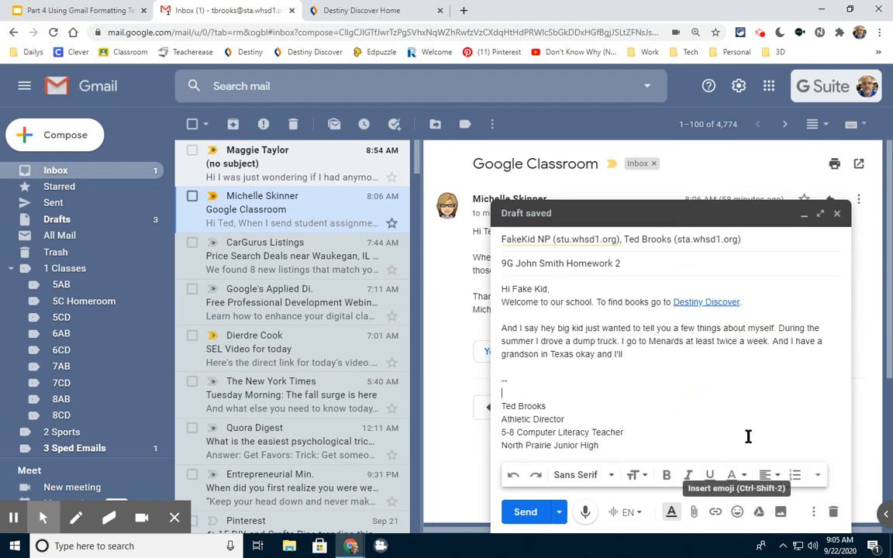
Step: Insert the smiling face with sunglasses emoji after the Destiny Discover sentence
left_click(737, 512)
left_click(685, 375)
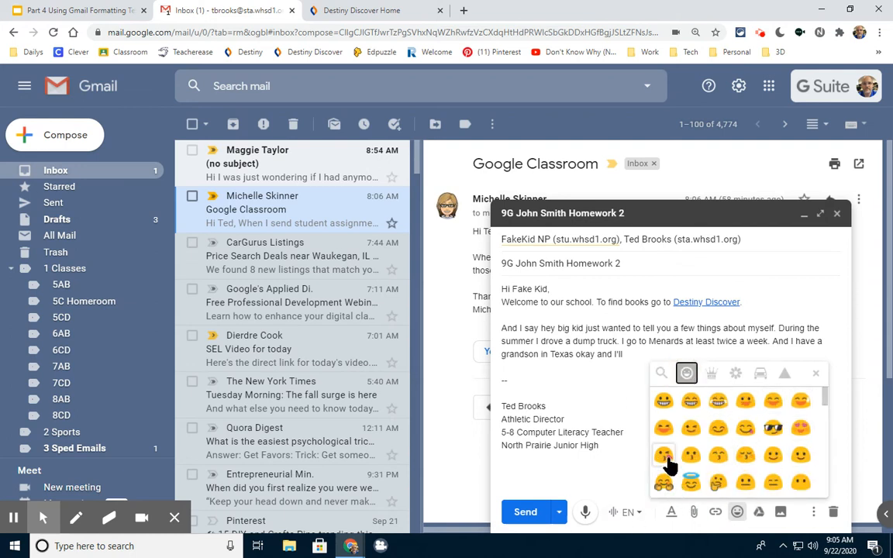
left_click(773, 428)
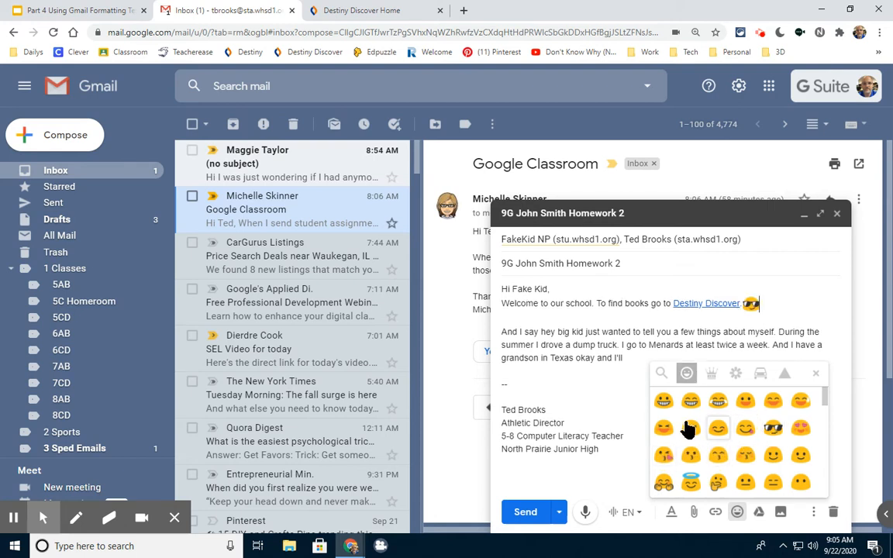
left_click(816, 373)
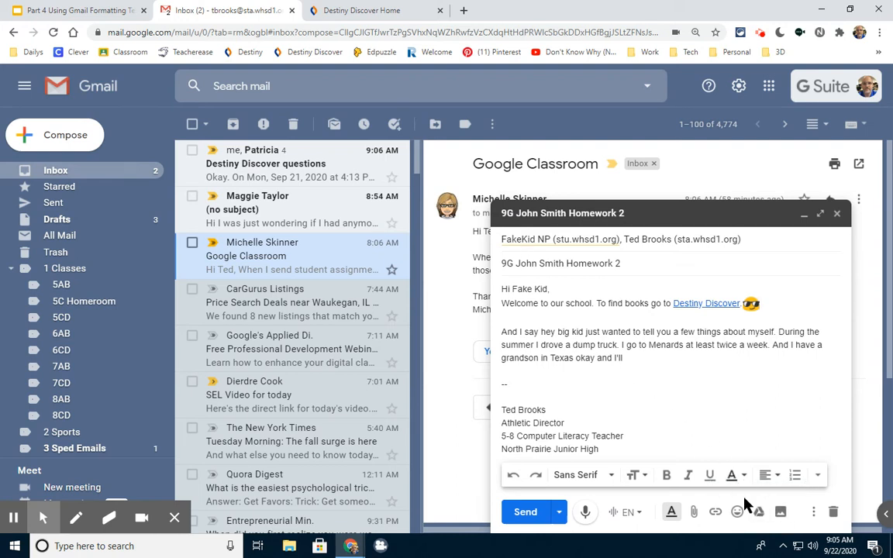
Step: Insert the June 14, 2020 photo with the truck inline in the message body, after comparing the inline and attachment options
left_click(781, 515)
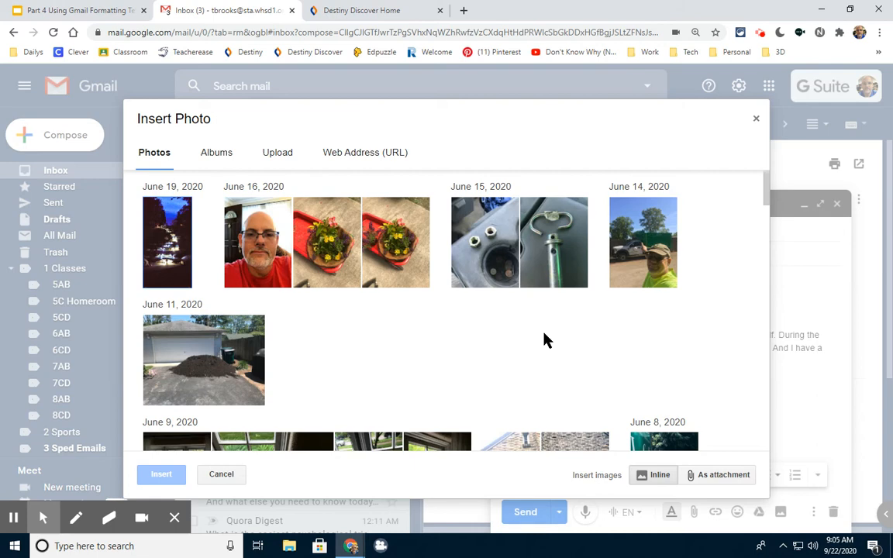
left_click(641, 264)
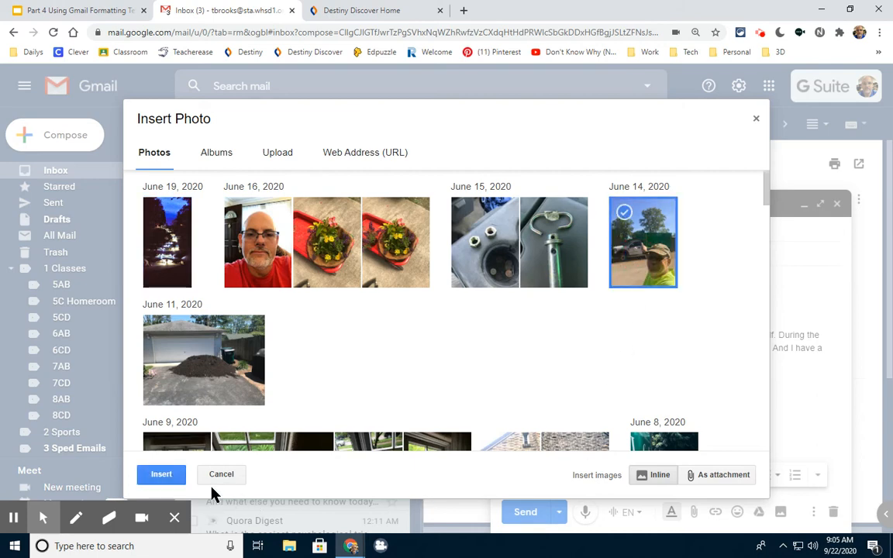
left_click(728, 477)
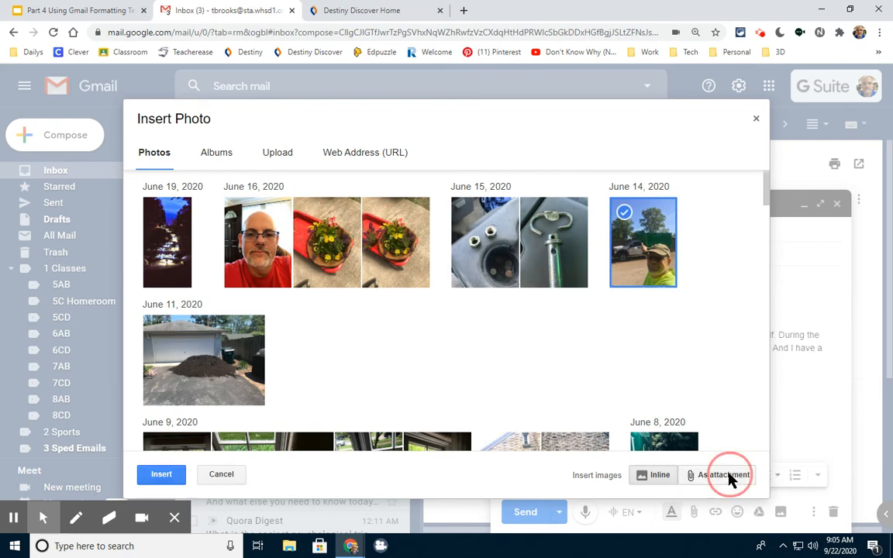
left_click(665, 476)
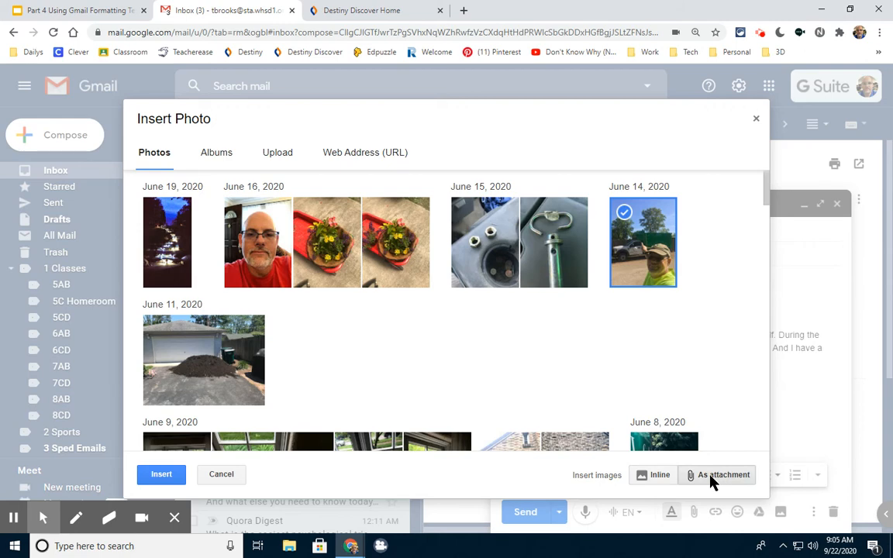
left_click(661, 479)
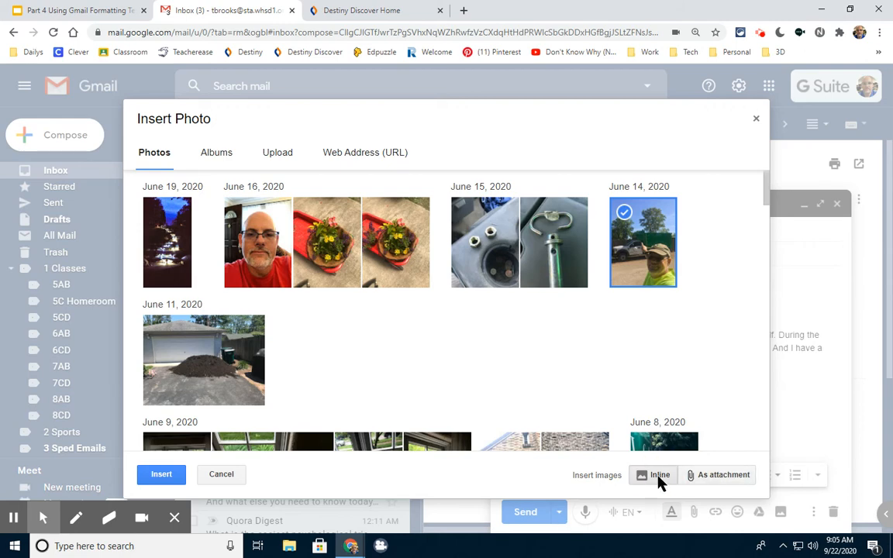
left_click(161, 476)
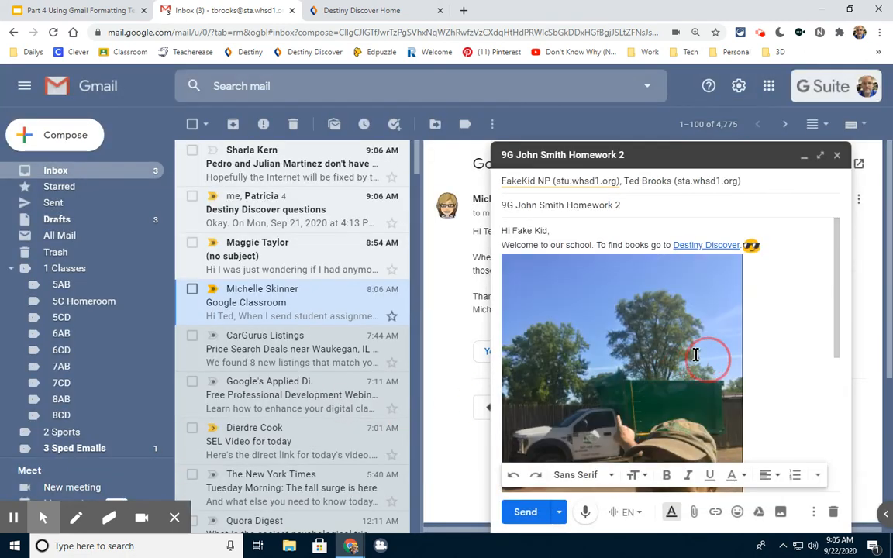
Step: Shrink the inserted truck photo by its corner to less than half its width, keeping it above the dictated paragraph
left_click(660, 354)
left_click_drag(742, 254, 641, 303)
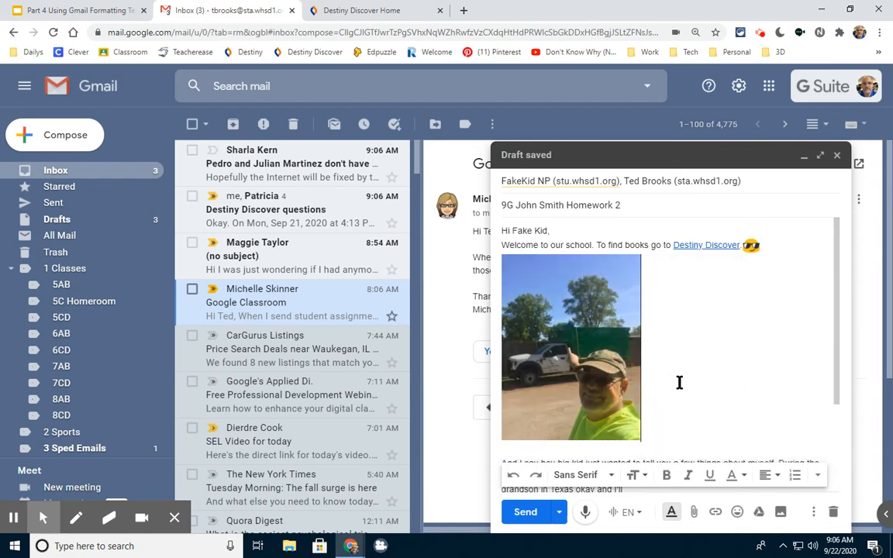
left_click(638, 263)
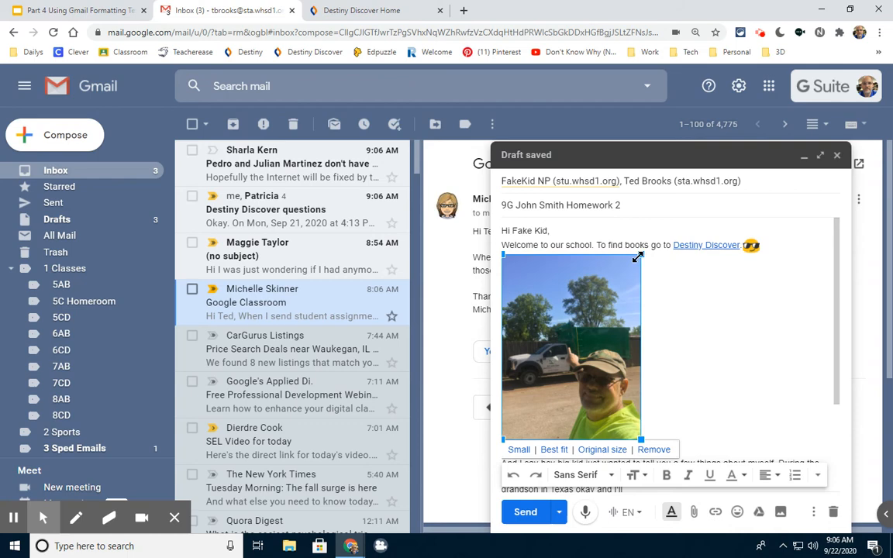
left_click_drag(637, 257, 605, 256)
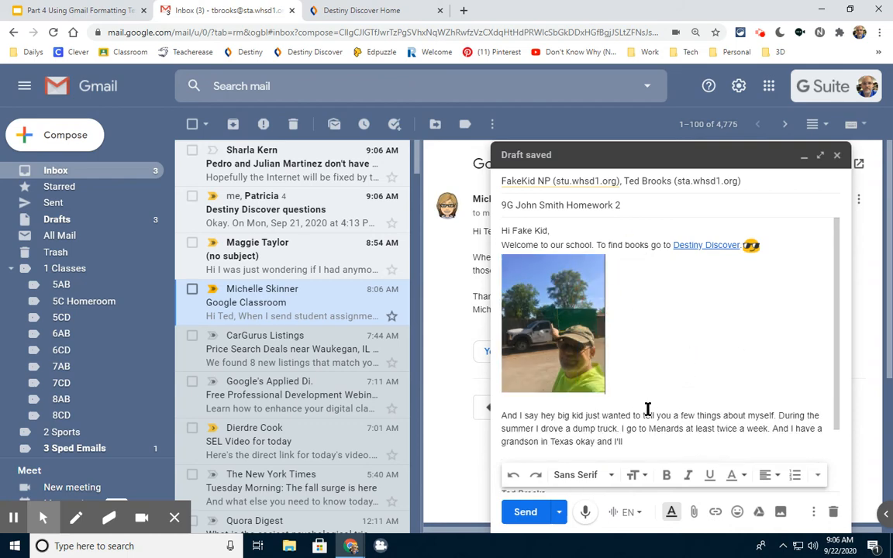
scroll(648, 409, "down", 1)
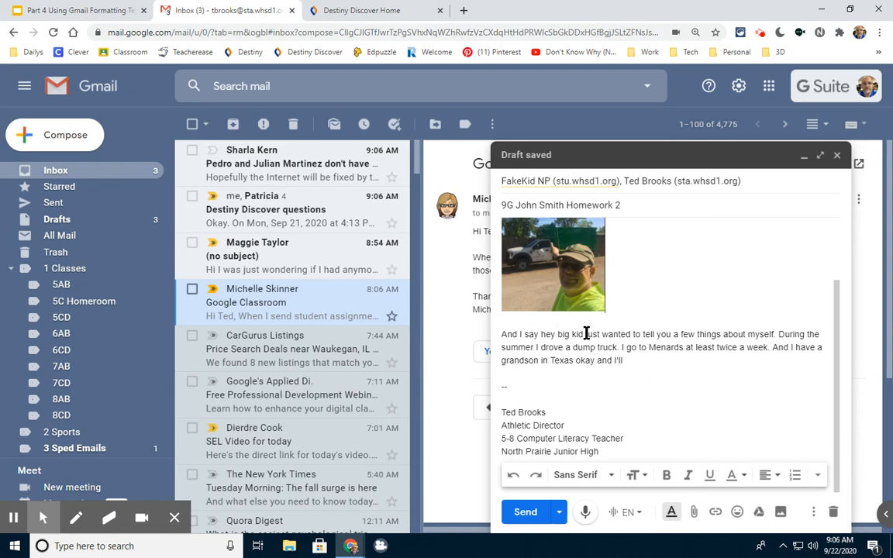
Step: Replace the words "And I say hey" at the start of the dictated paragraph with "Hey"
scroll(589, 349, "up", 1)
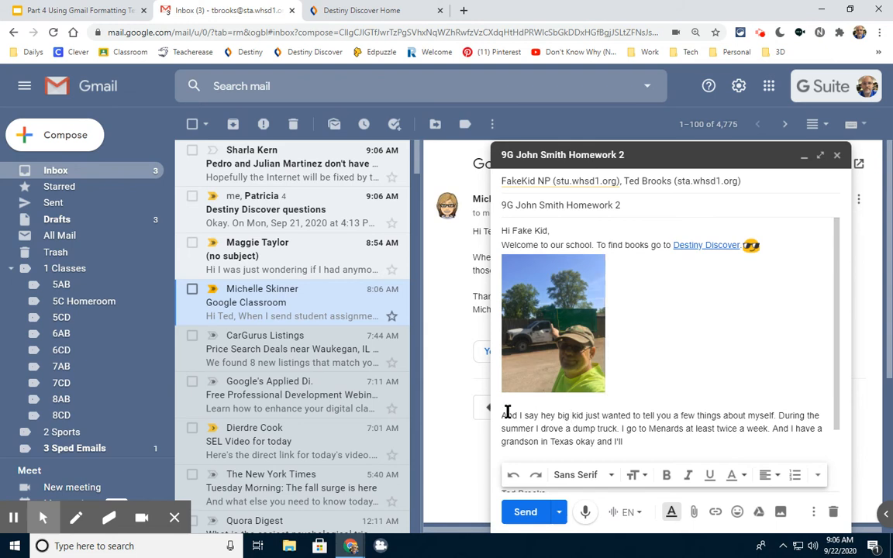
left_click(559, 416)
key("BackSpace")
key("BackSpace")
key("BackSpace")
key("BackSpace")
key("BackSpace")
key("BackSpace")
key("BackSpace")
key("BackSpace")
key("BackSpace")
key("BackSpace")
key("BackSpace")
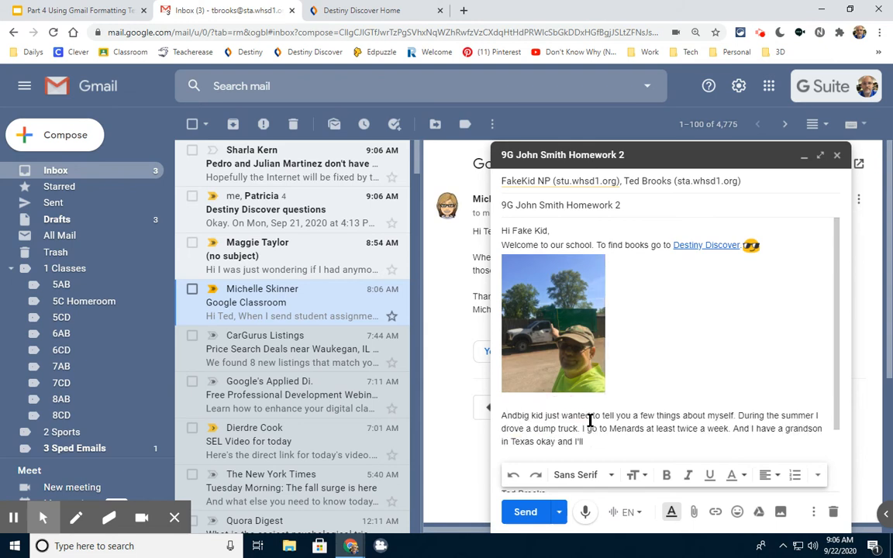
key("BackSpace")
key("BackSpace")
key("BackSpace")
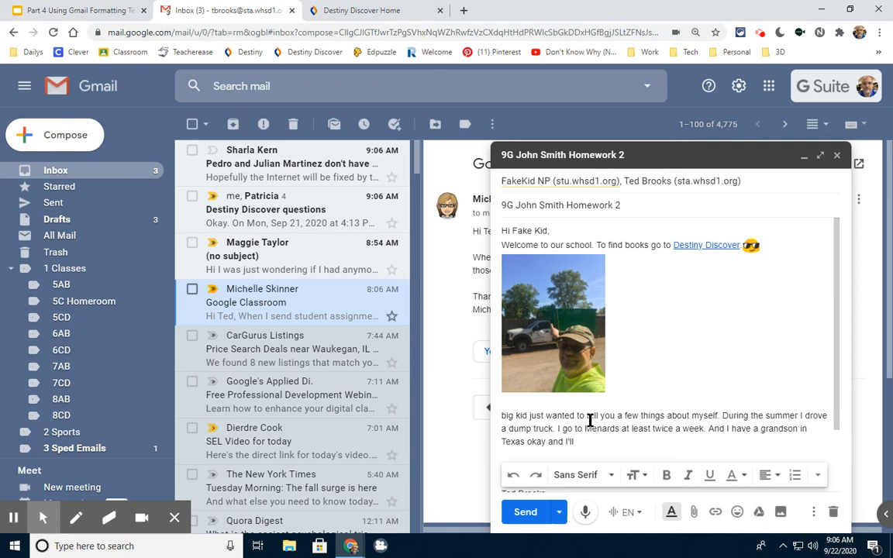
type("Hey")
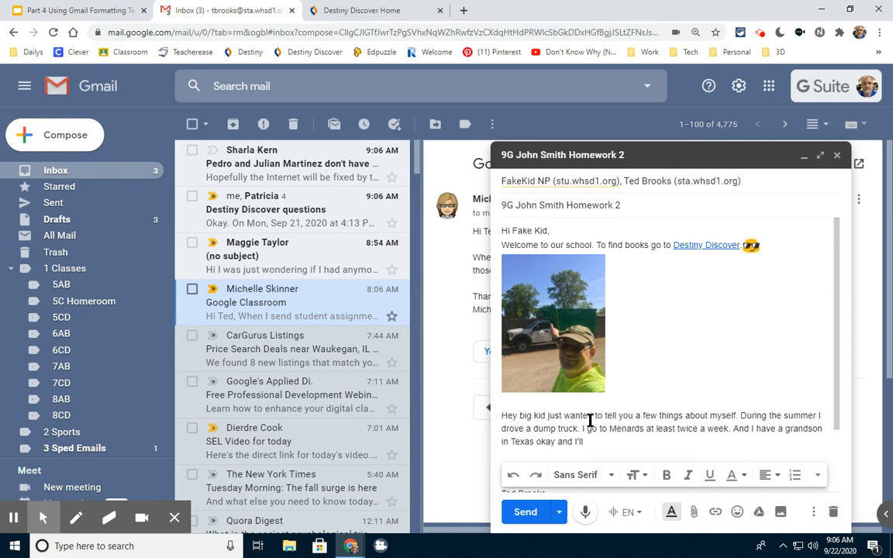
Step: Change "big" to "Fake" in the dictated greeting and add a comma after "kid"
key("Delete")
key("Delete")
key("Delete")
key("Delete")
type("Fake")
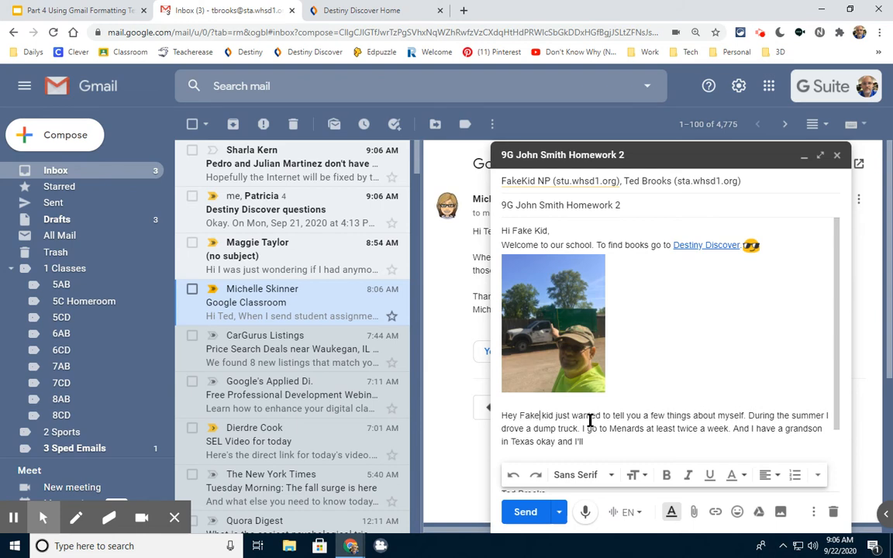
key("Right")
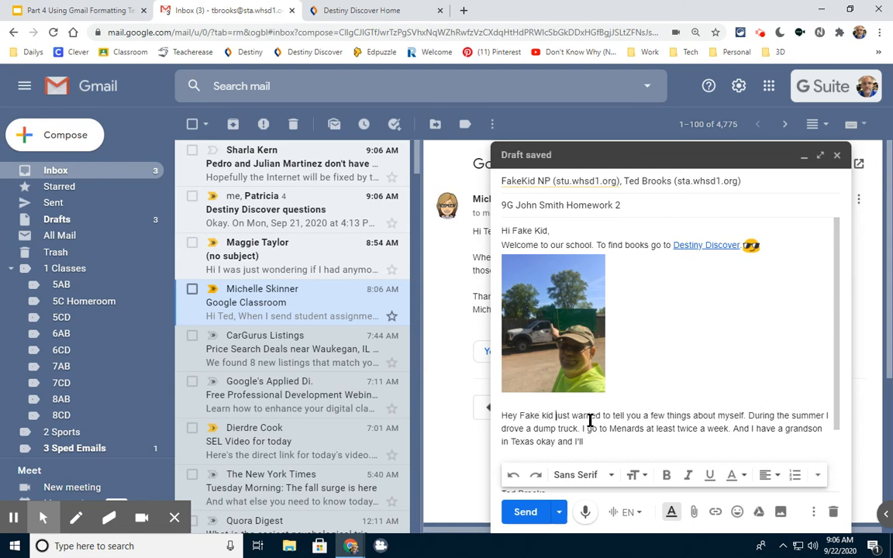
type(".")
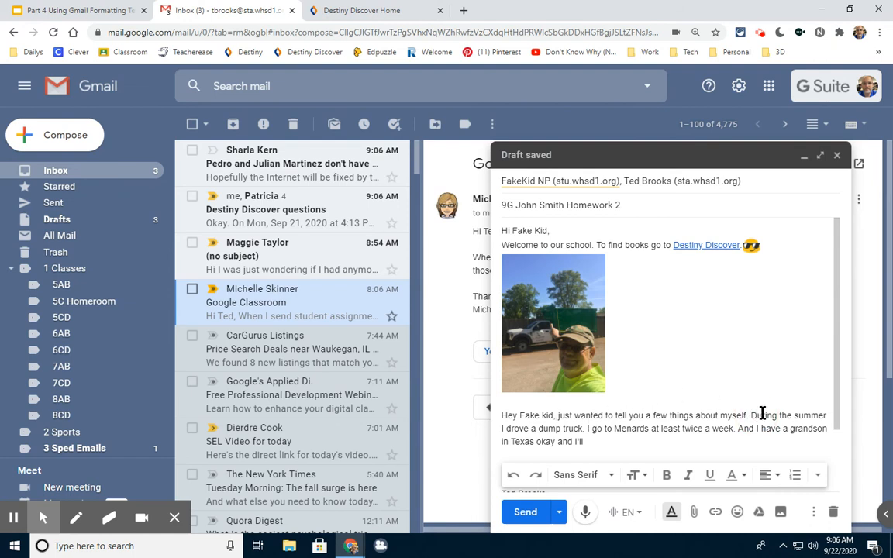
Step: Move the text from "During the summer" onward to a new line and format it as a numbered list
key("Return")
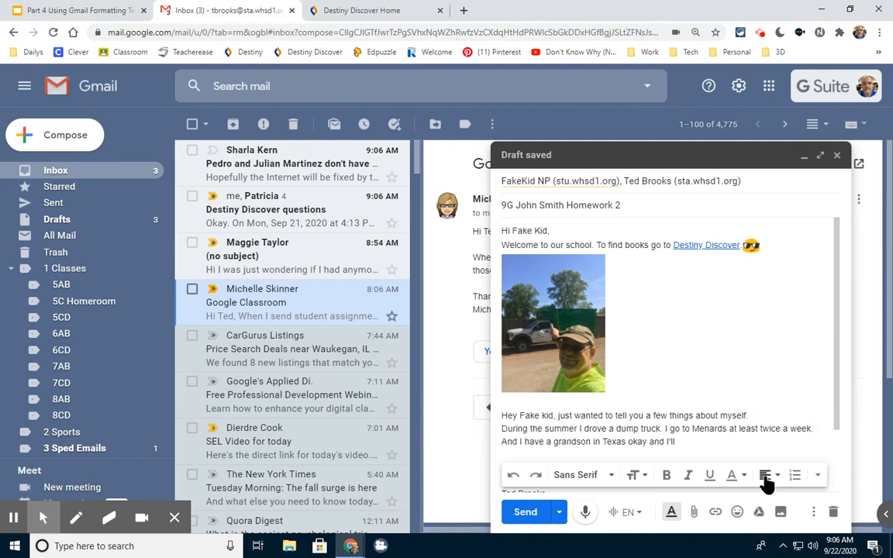
left_click(796, 476)
scroll(687, 443, "down", 3)
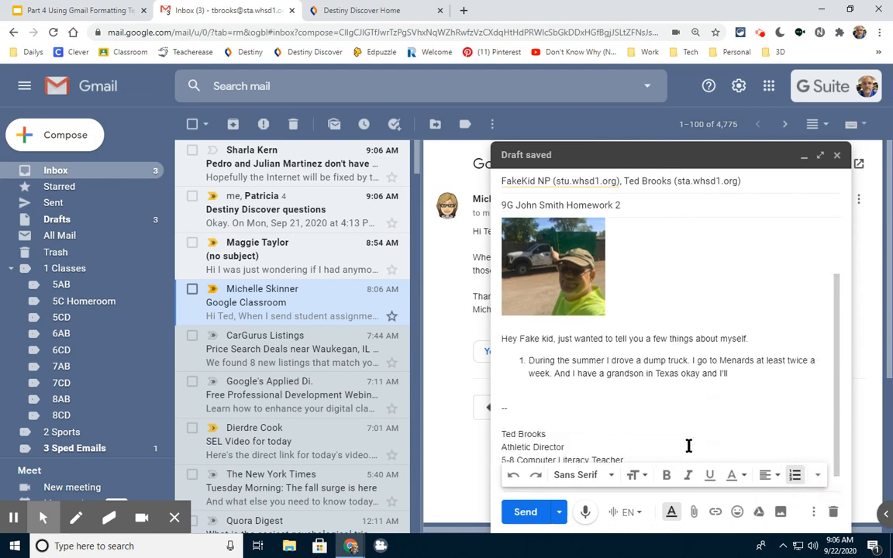
left_click(556, 264)
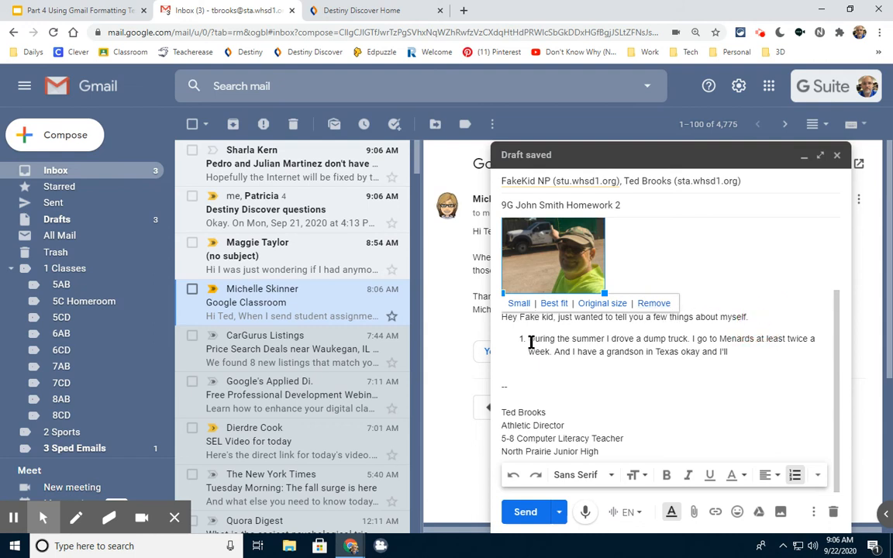
left_click(648, 396)
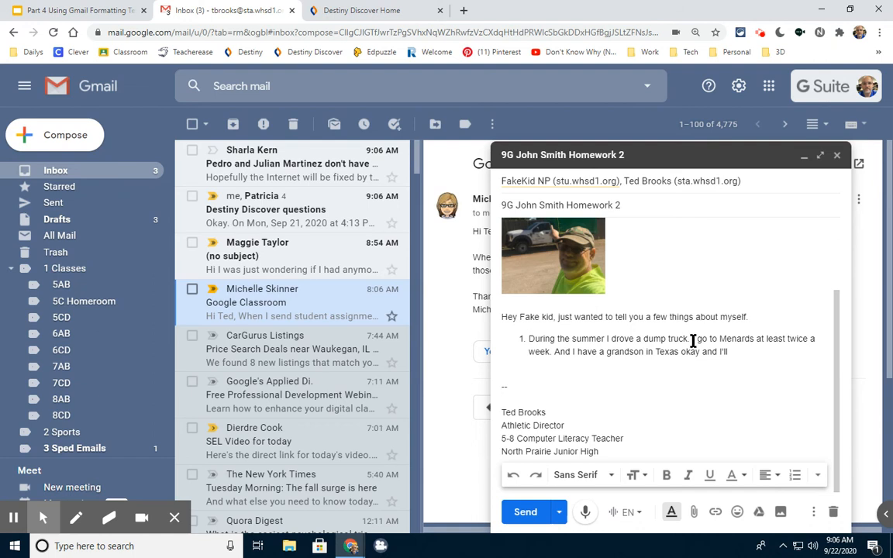
Step: Split the numbered text after "dump truck." so "I go to Menards" starts the second item
left_click(691, 341)
type(".")
key("Return")
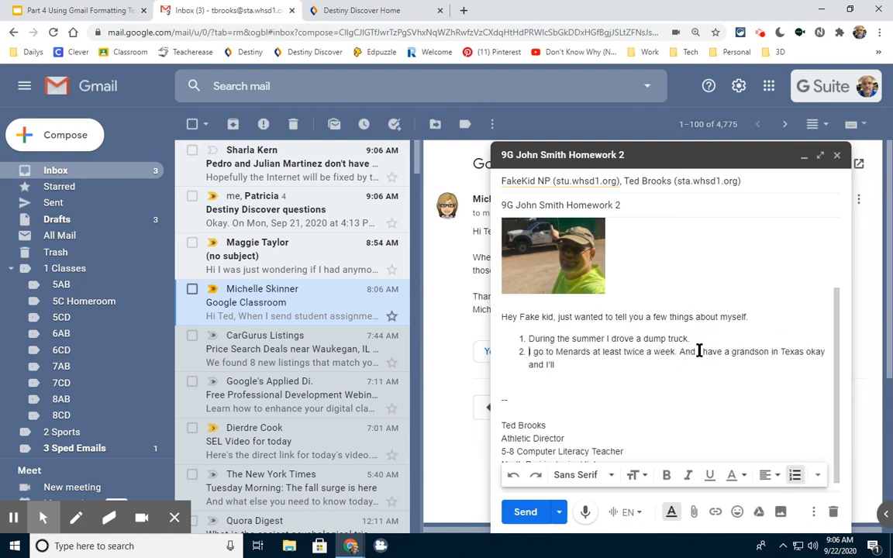
Step: Remove "And" before "I have a grandson in Texas okay", make that the third list item, and delete the trailing "and I'll"
left_click(700, 351)
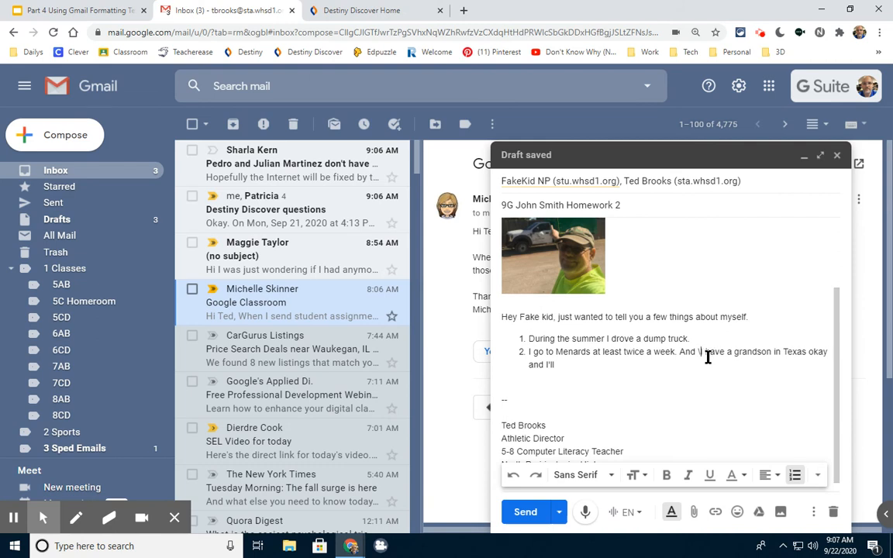
type("\\\\\\")
key("BackSpace")
key("BackSpace")
key("BackSpace")
key("BackSpace")
key("BackSpace")
key("BackSpace")
key("BackSpace")
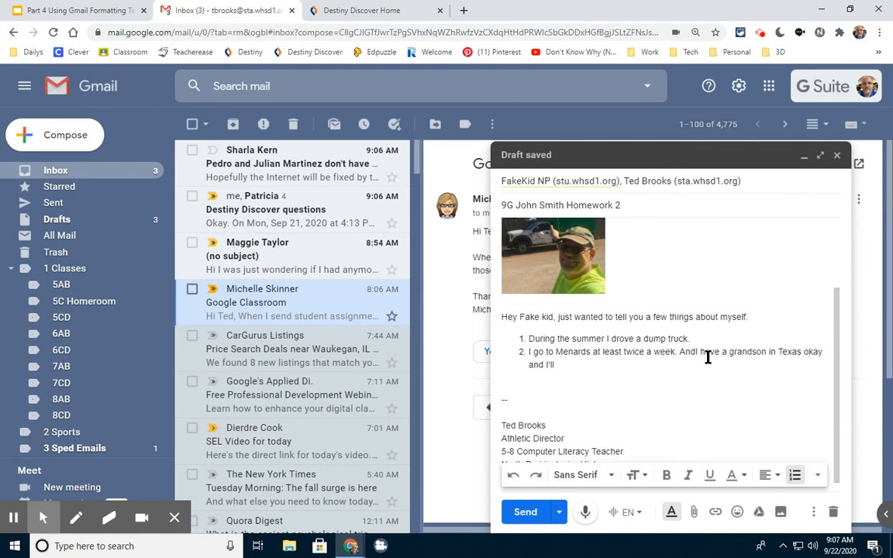
key("Return")
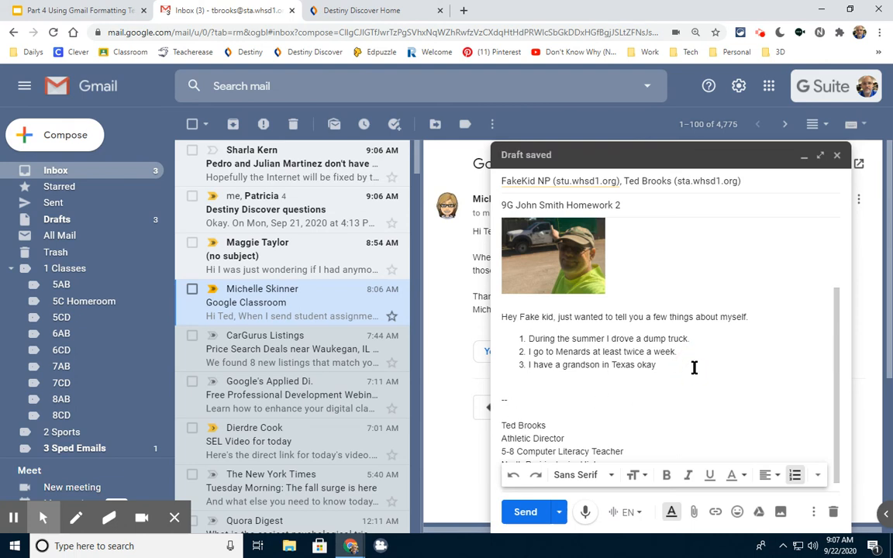
Step: Set the text size of the "Hey Fake kid" sentence and the three numbered items to Large
scroll(701, 408, "up", 1)
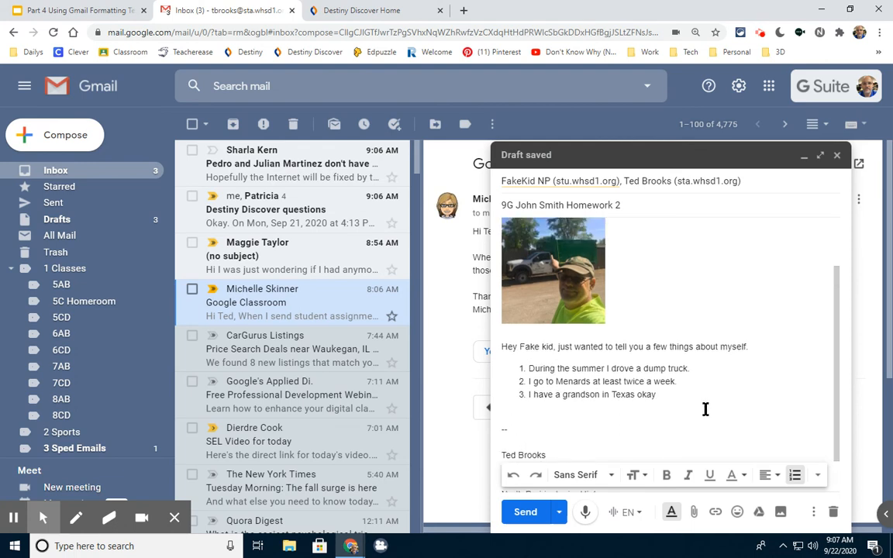
scroll(789, 343, "up", 2)
scroll(735, 425, "down", 3)
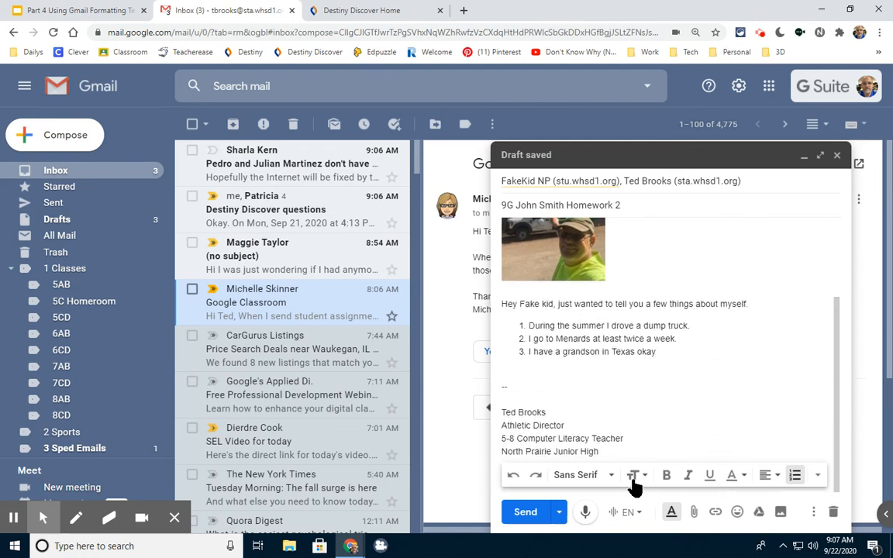
scroll(546, 335, "up", 1)
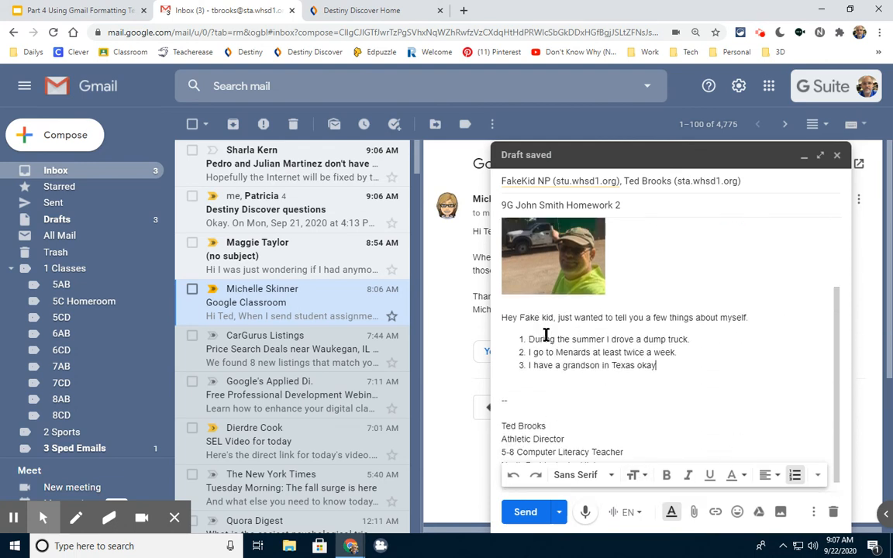
scroll(546, 335, "up", 2)
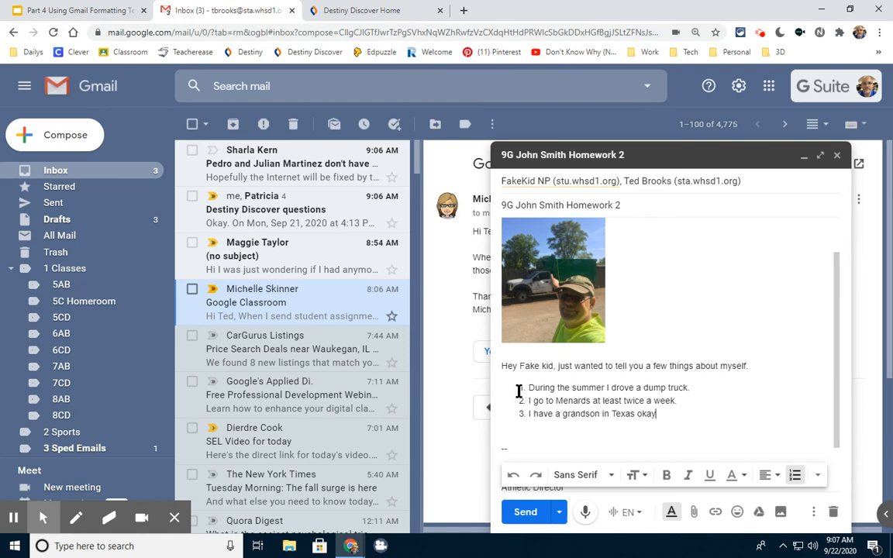
left_click_drag(502, 365, 707, 410)
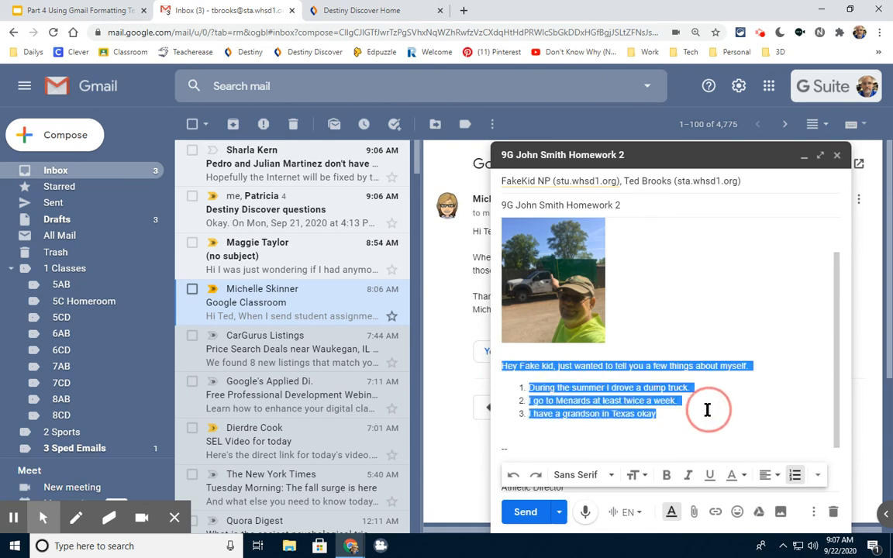
left_click(635, 474)
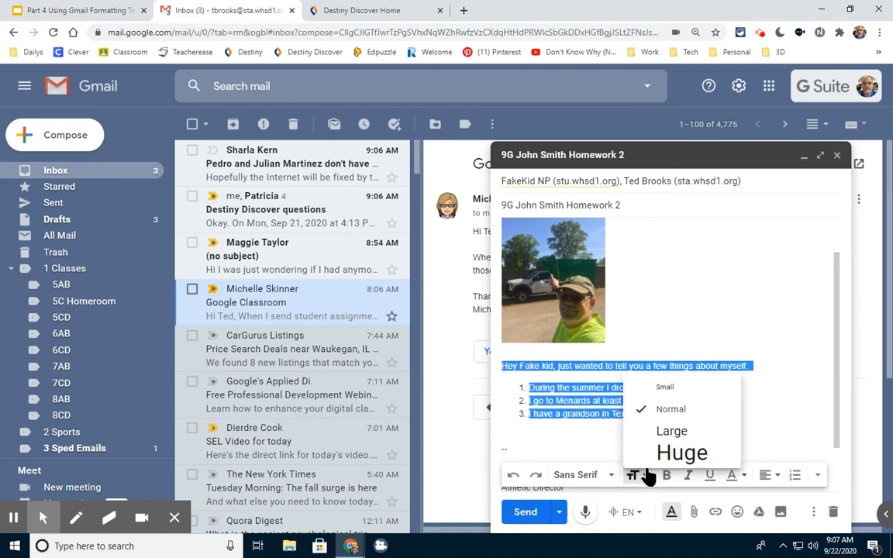
left_click(671, 433)
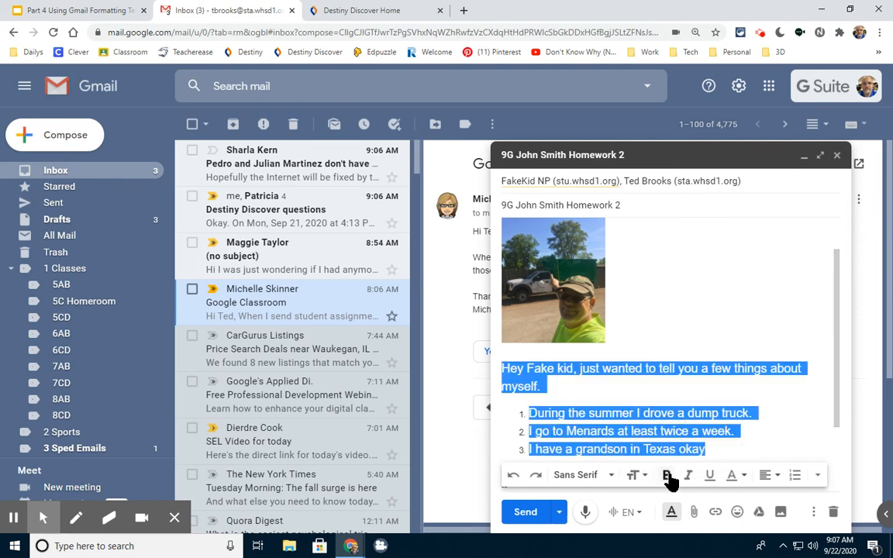
left_click(774, 414)
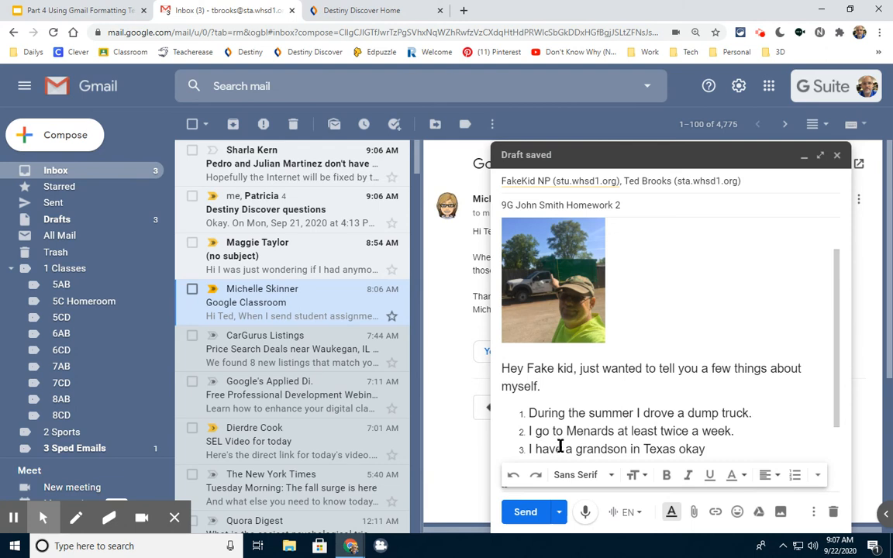
Step: Color the word "Menards" in the second list item red
double_click(589, 431)
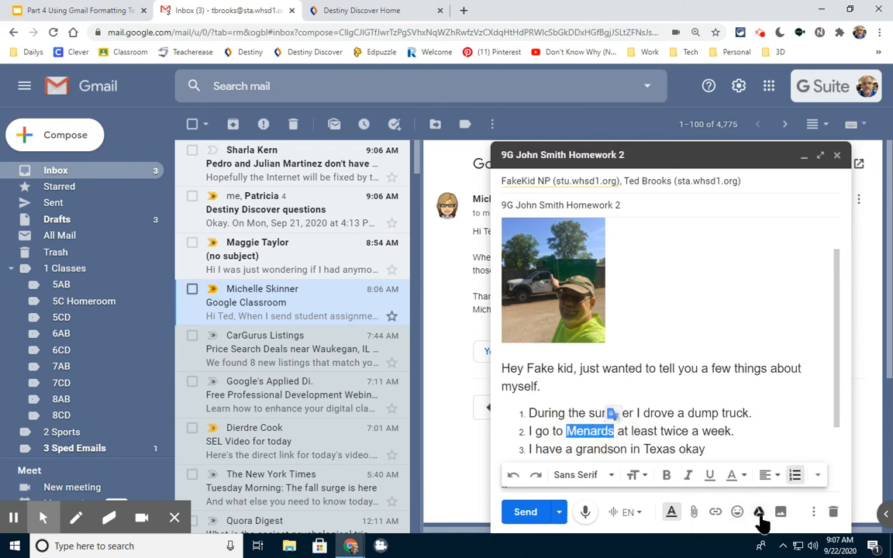
left_click(744, 475)
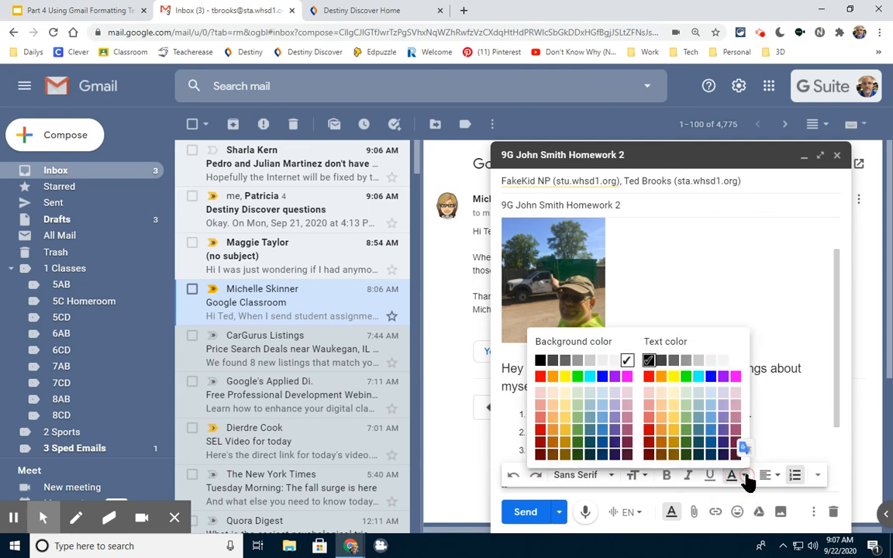
left_click(649, 376)
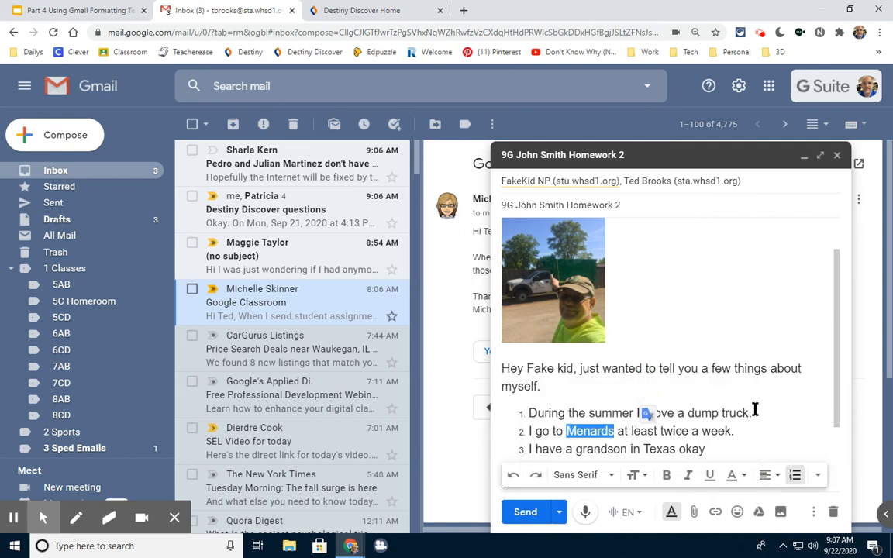
left_click(785, 416)
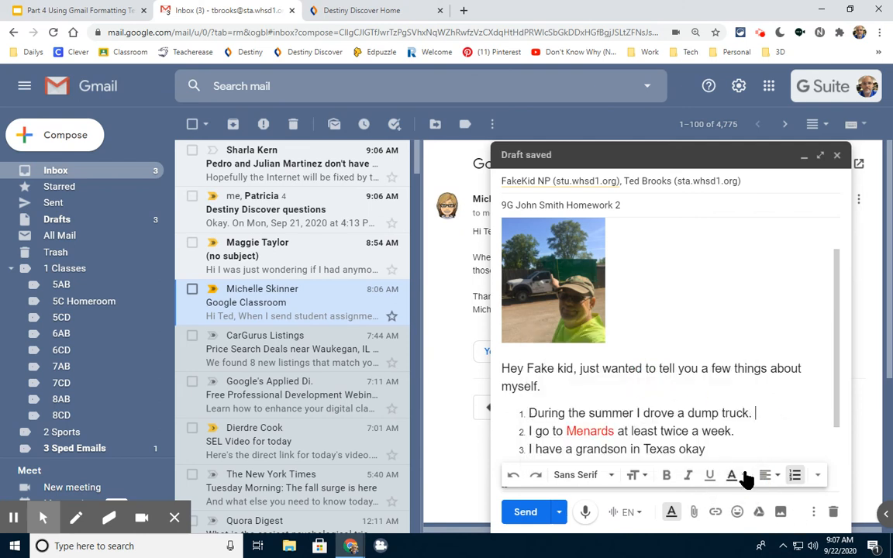
Step: Make "grandson in Texas" bold in the third list item and replace the word "okay" after it with an exclamation mark
scroll(621, 445, "down", 1)
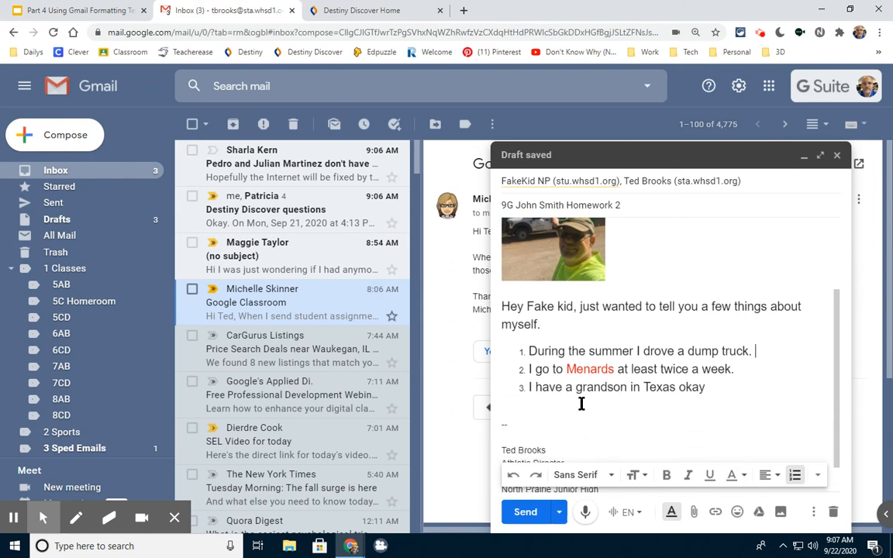
left_click_drag(576, 388, 677, 391)
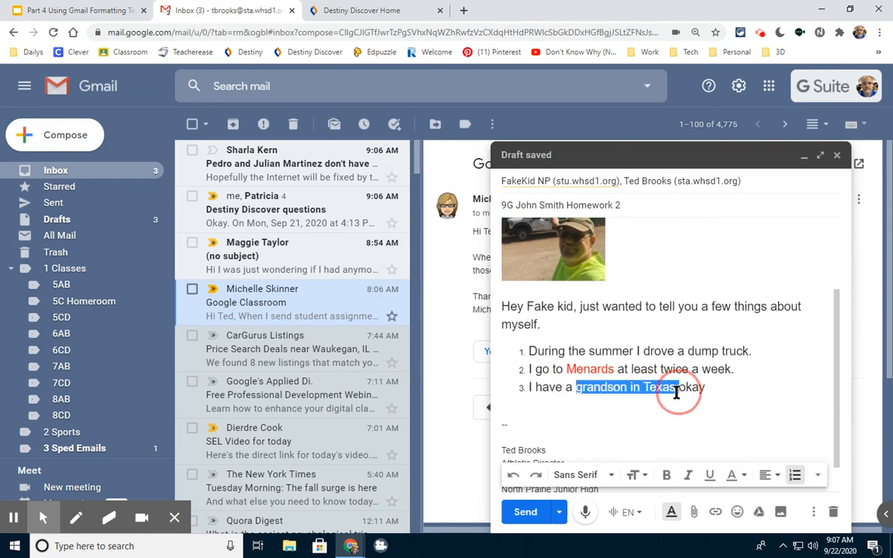
left_click(667, 476)
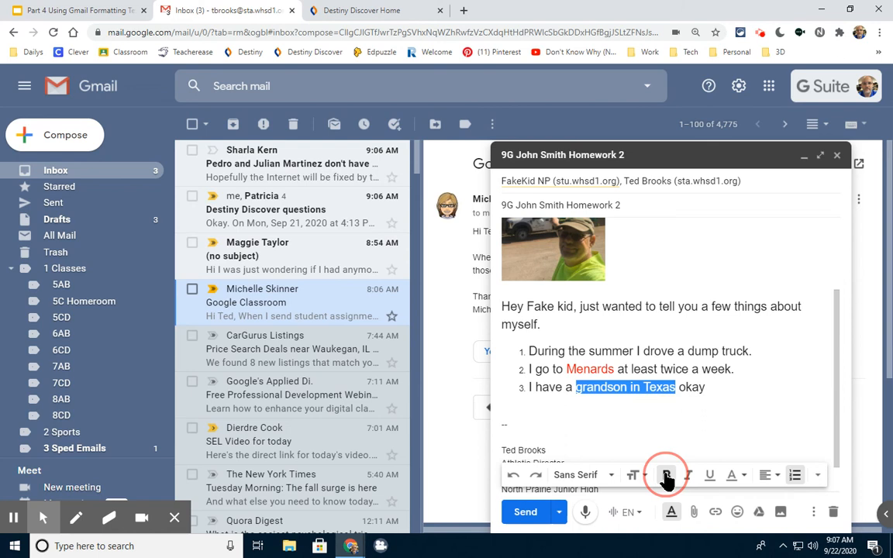
left_click(718, 387)
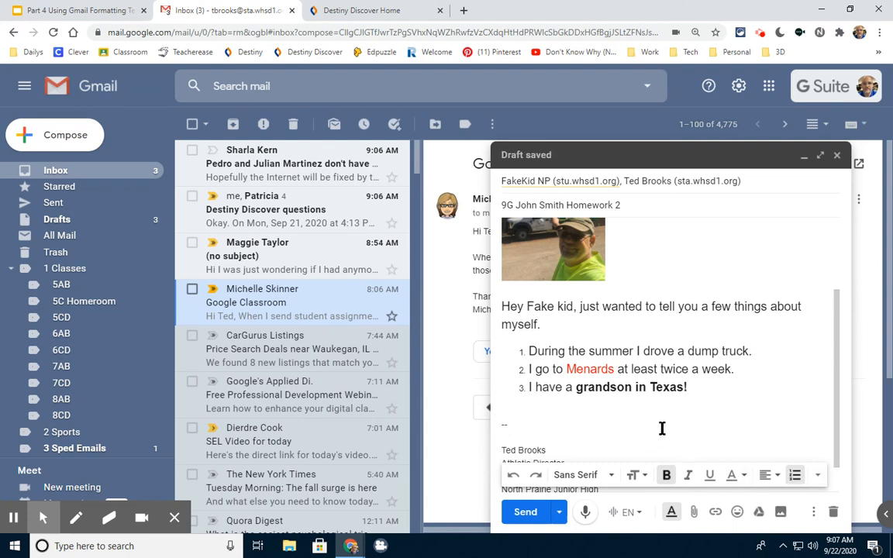
Step: Change the font of the text from "Hey Fake kid" through the end of the numbered list to Trebuchet MS
scroll(662, 428, "up", 2)
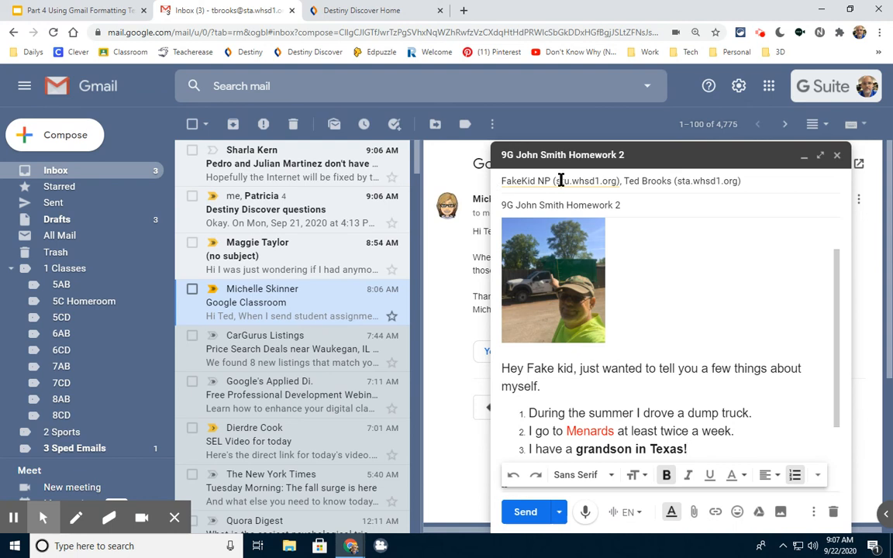
mouse_move(699, 182)
scroll(635, 328, "down", 1)
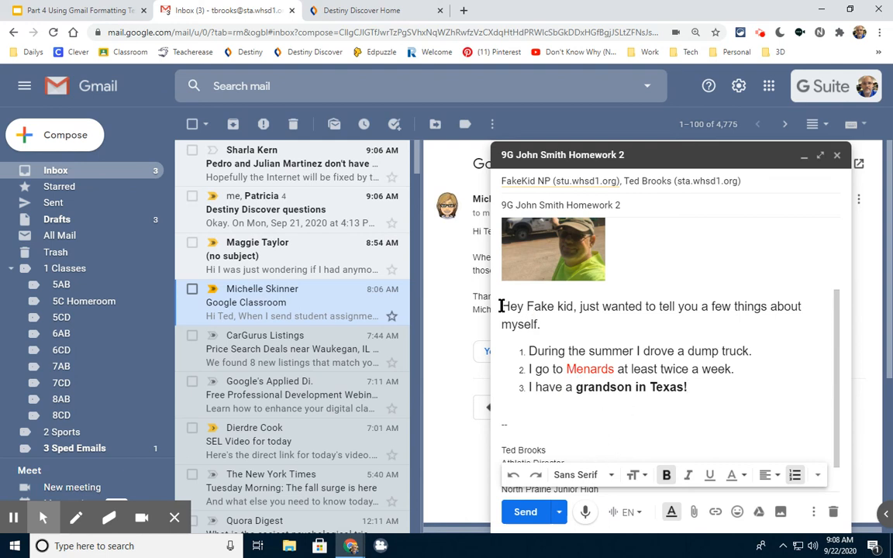
left_click_drag(500, 306, 833, 423)
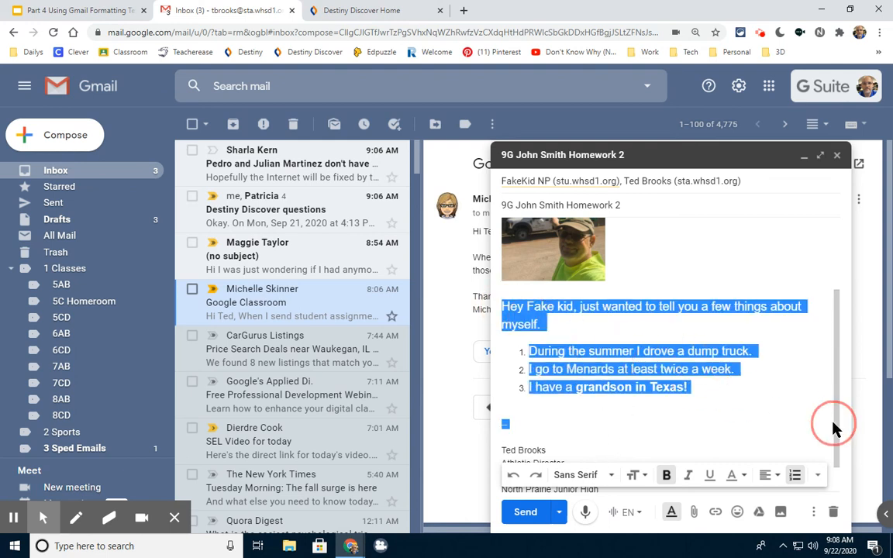
left_click(611, 475)
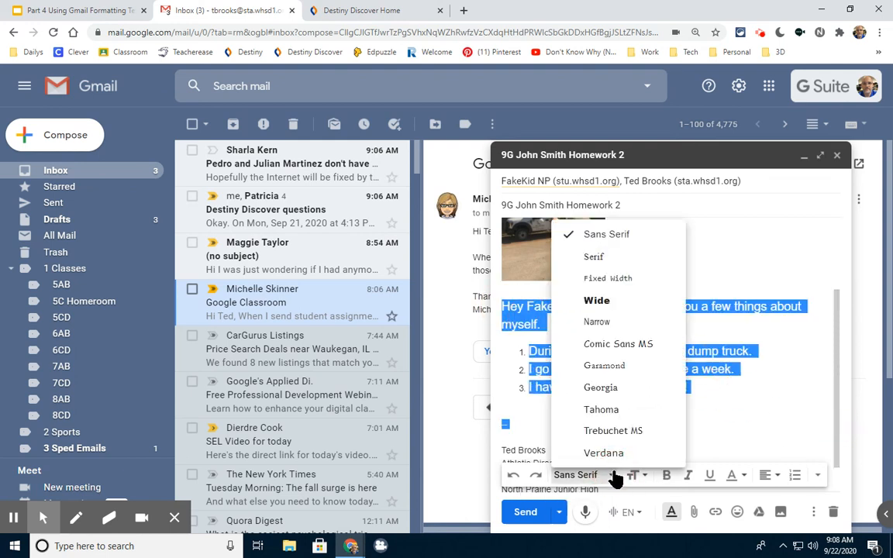
left_click(633, 432)
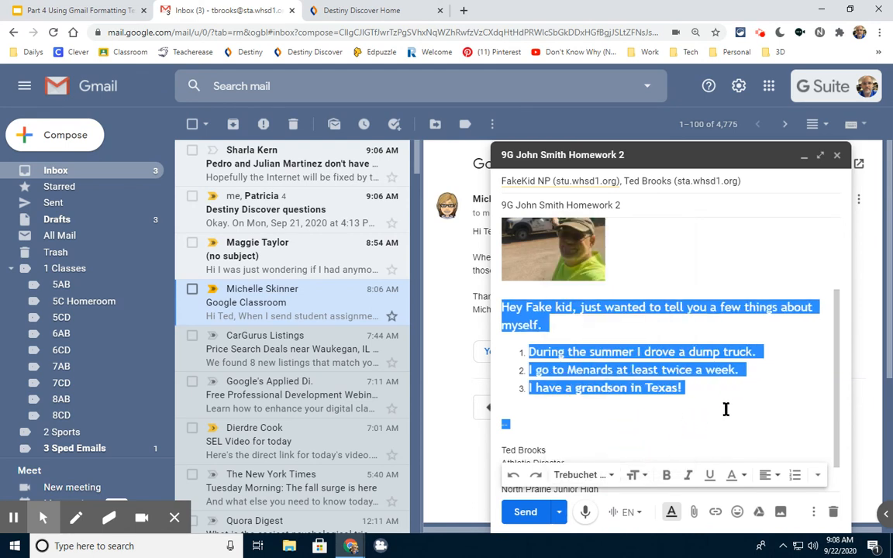
left_click(689, 351)
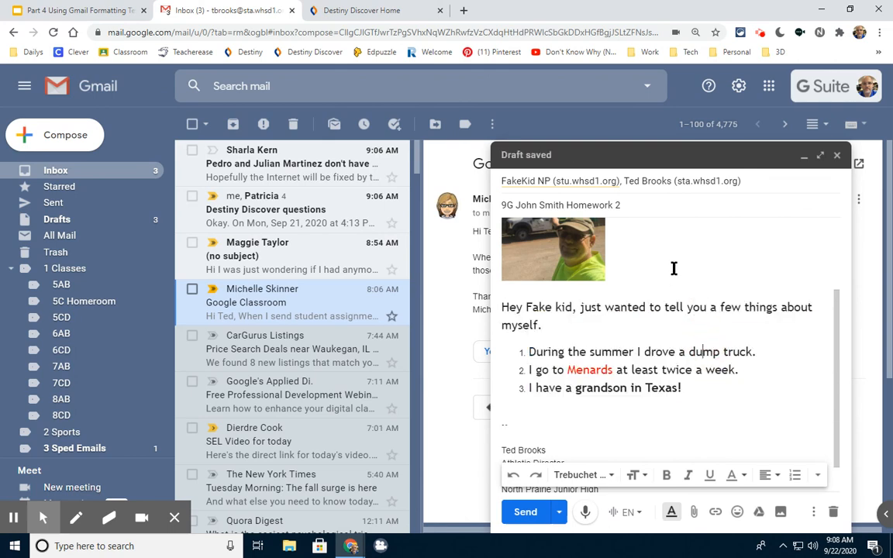